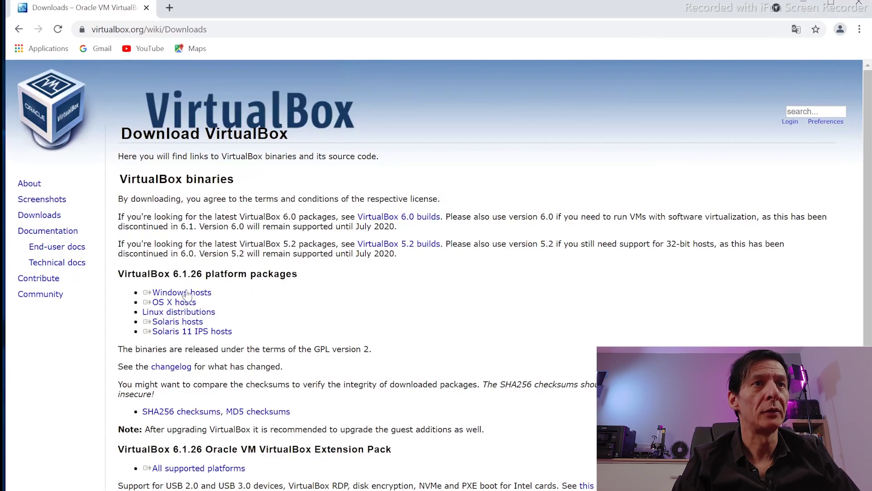
Step: Download the VirtualBox 6.1.26 Windows hosts installer and the all-platforms Extension Pack, saving both in the virtualbox downloads folder
{"action": "left_click", "coordinate": [177, 293]}
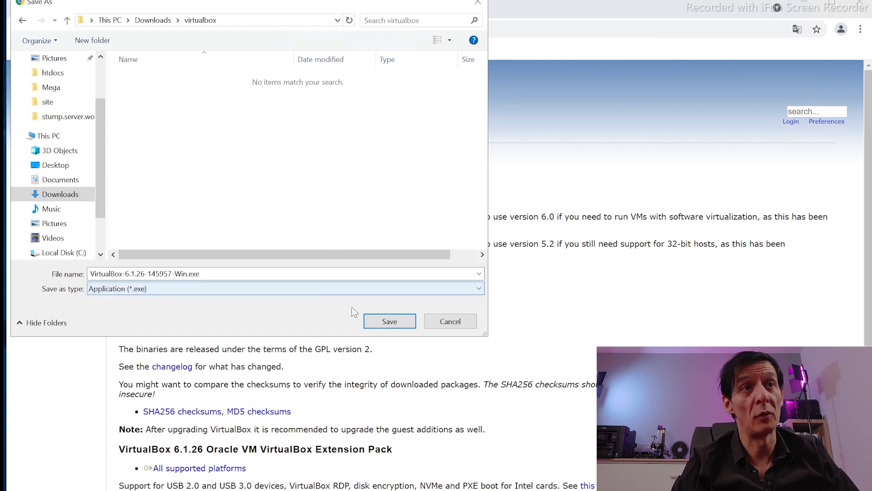
{"action": "left_click", "coordinate": [389, 320]}
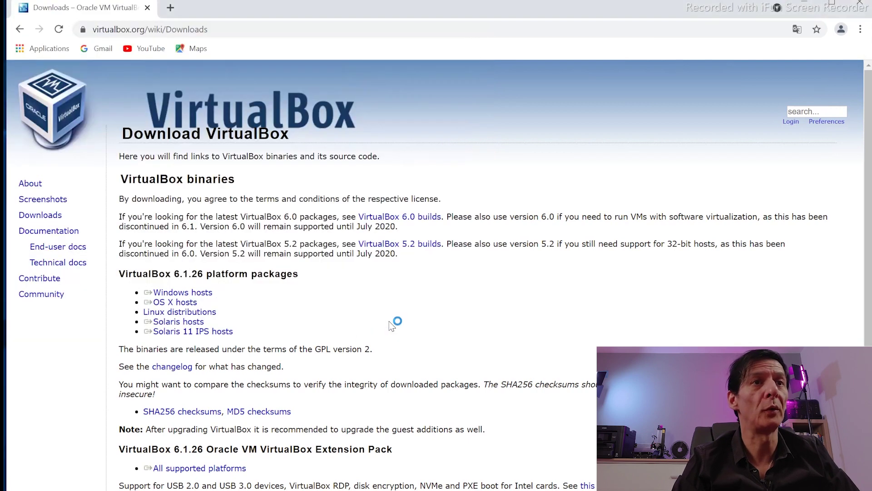
{"action": "left_click", "coordinate": [212, 472]}
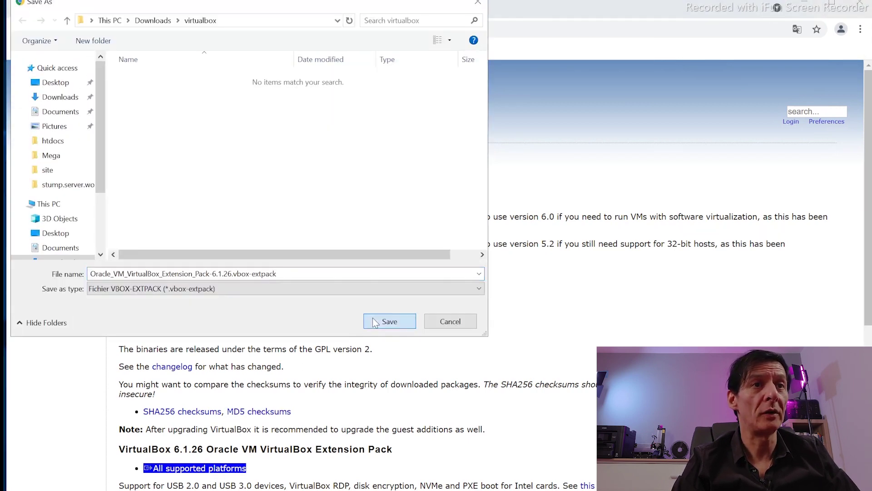
{"action": "left_click", "coordinate": [373, 320]}
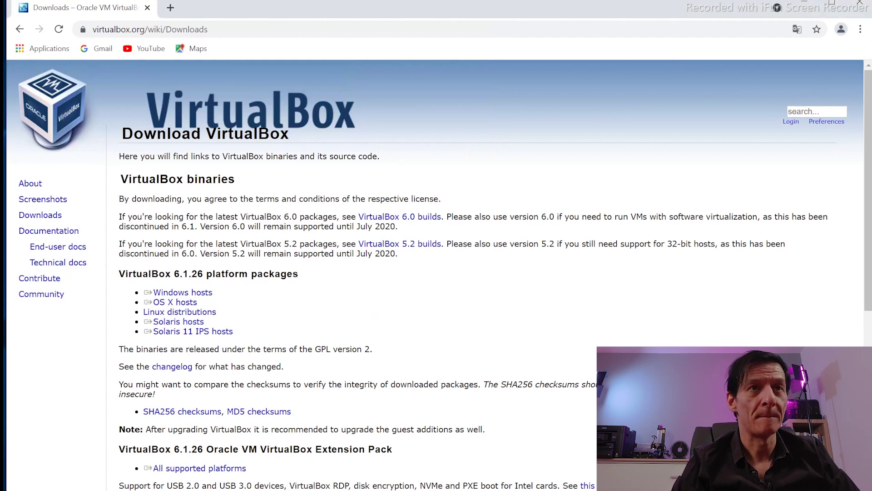
Step: Show the downloaded files in the virtualbox folder and widen the name column
{"action": "left_click_drag", "start_coordinate": [432, 325], "coordinate": [366, 121]}
{"action": "left_click", "coordinate": [242, 244]}
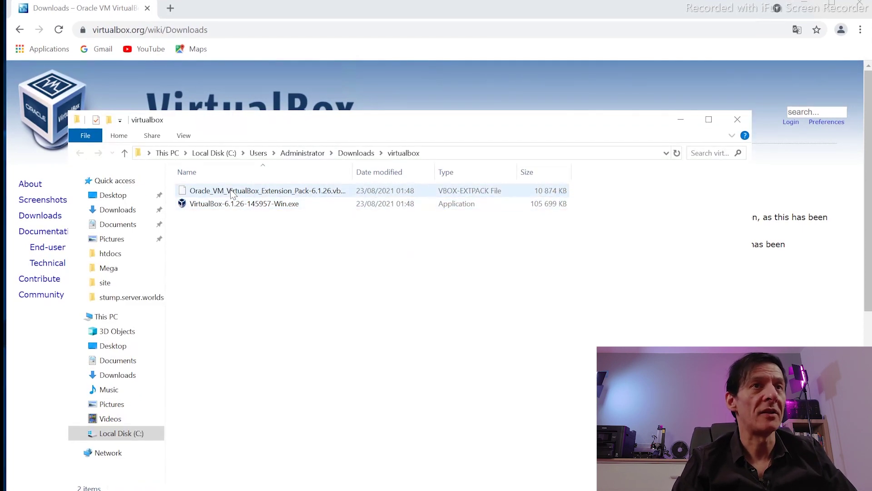
{"action": "left_click_drag", "start_coordinate": [355, 176], "coordinate": [415, 171]}
Step: Install VirtualBox 6.1.26 from VirtualBox-6.1.26-145957-Win.exe with the default options, including Oracle's USB device software, and start it on finishing
{"action": "double_click", "coordinate": [244, 209]}
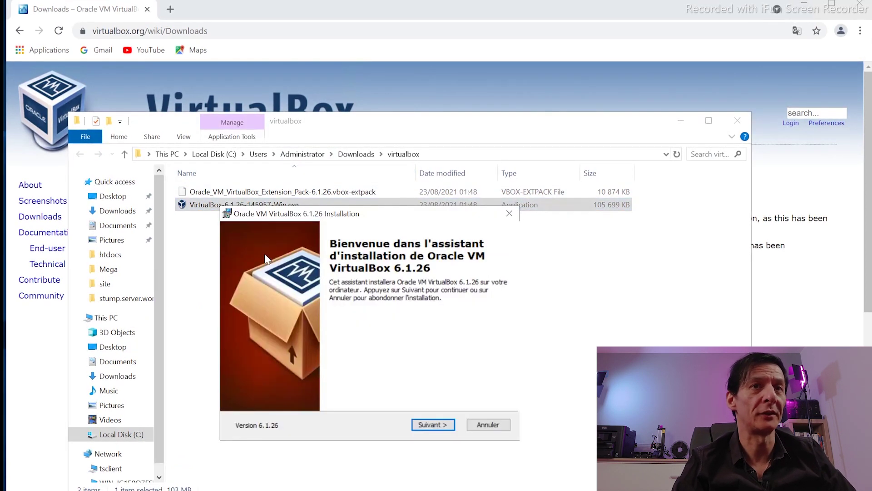
{"action": "left_click", "coordinate": [432, 425]}
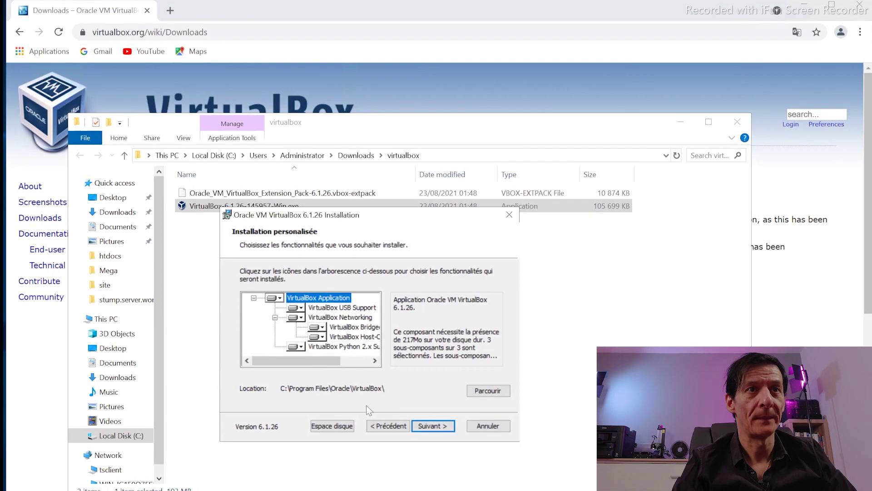
{"action": "left_click", "coordinate": [432, 426]}
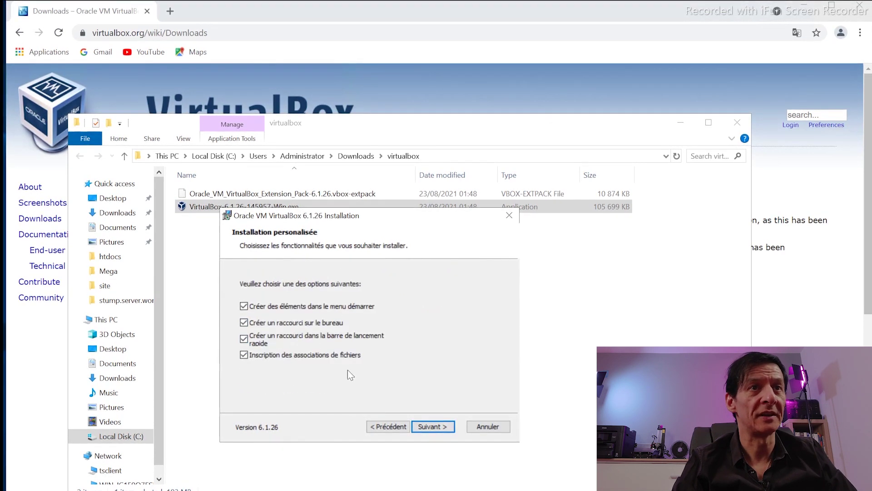
{"action": "left_click", "coordinate": [427, 426]}
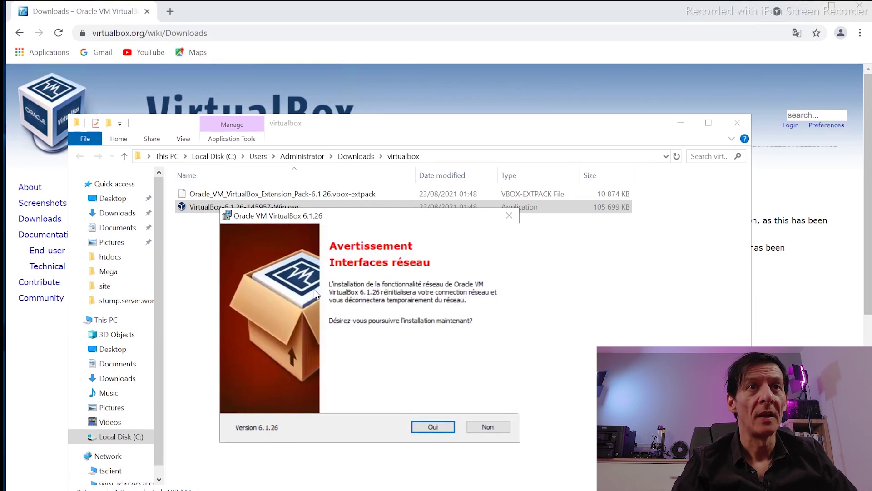
{"action": "left_click", "coordinate": [431, 427]}
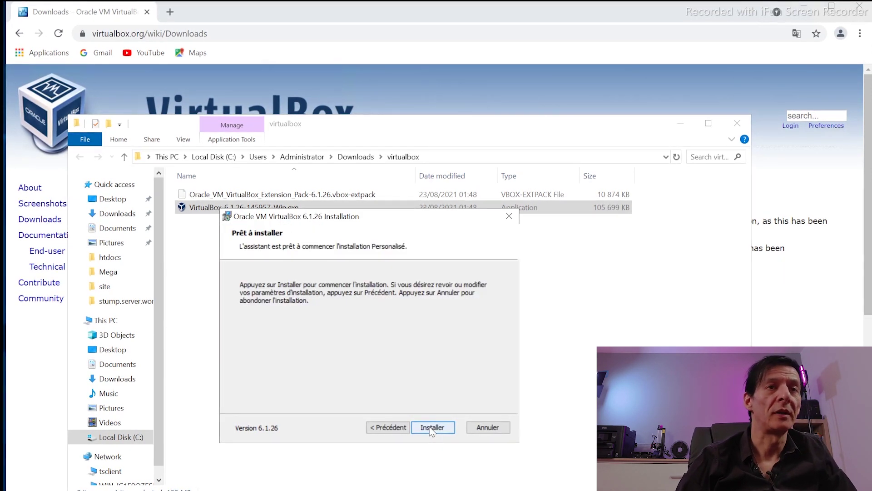
{"action": "left_click", "coordinate": [431, 428]}
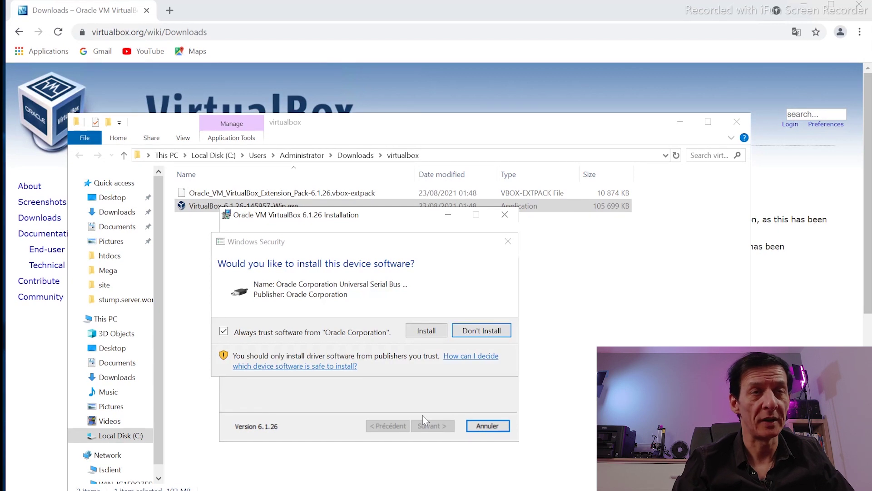
{"action": "left_click", "coordinate": [422, 333]}
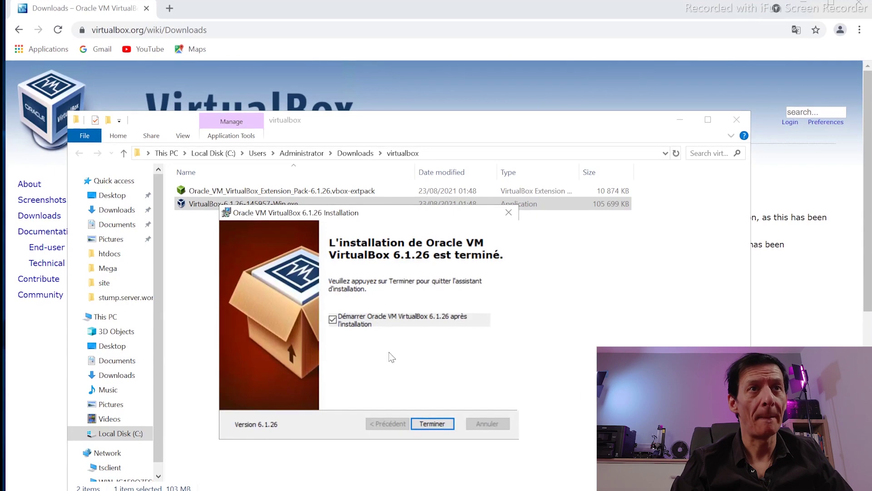
{"action": "left_click", "coordinate": [429, 423]}
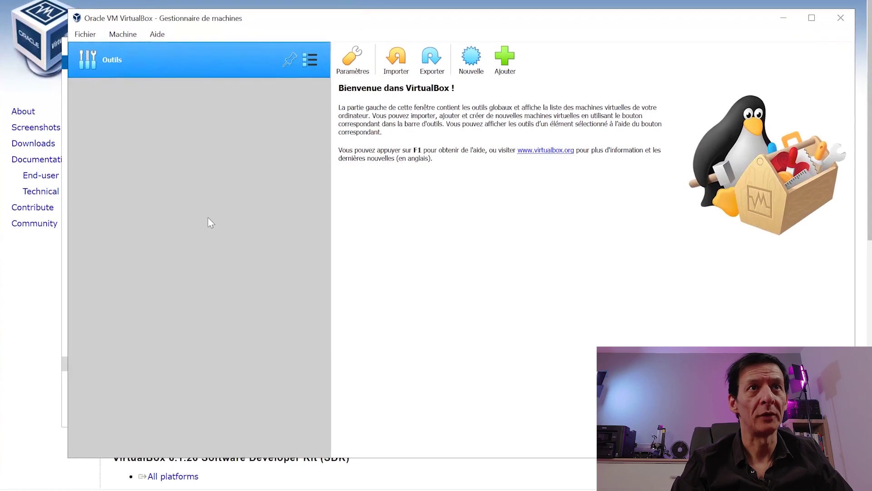
Step: Install the VirtualBox Extension Pack from Oracle_VM_VirtualBox_Extension_Pack-6.1.26.vbox-extpack and accept its license
{"action": "left_click_drag", "start_coordinate": [253, 16], "coordinate": [211, 73]}
{"action": "left_click", "coordinate": [335, 26]}
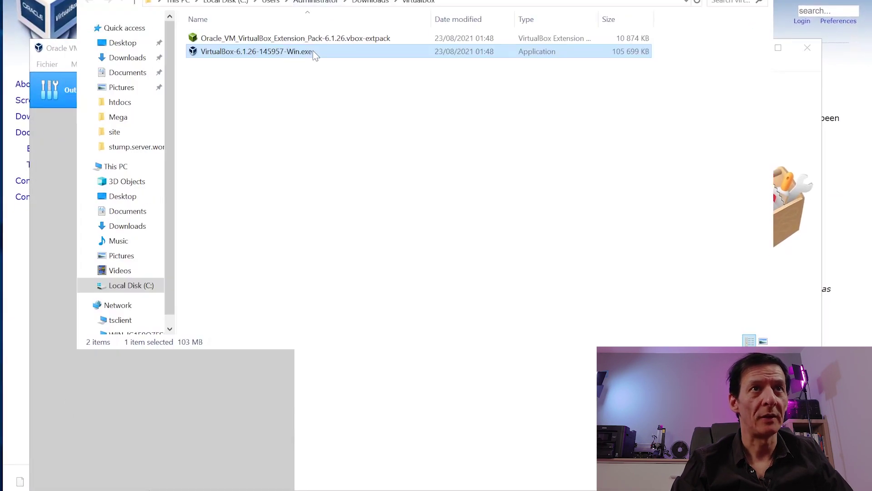
{"action": "double_click", "coordinate": [317, 38]}
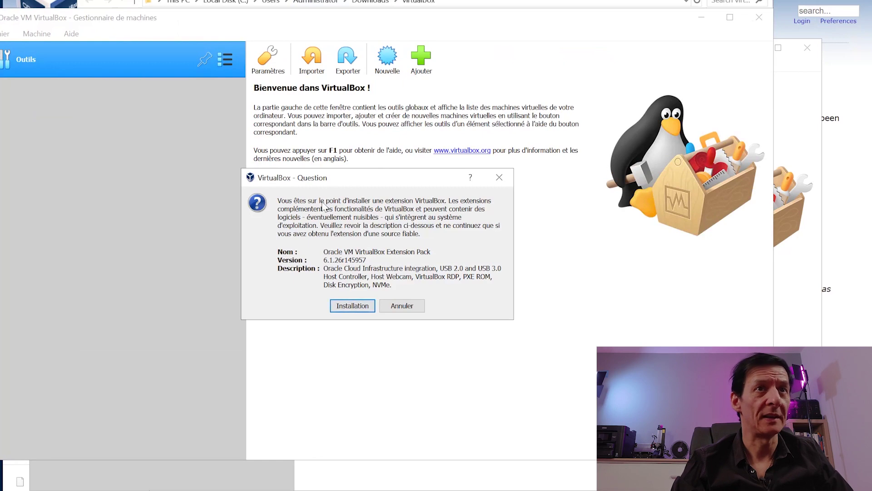
{"action": "left_click", "coordinate": [353, 305]}
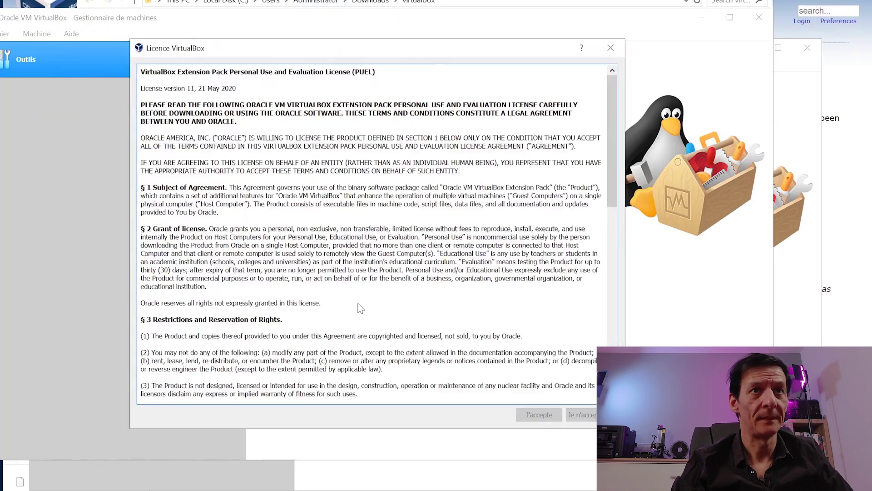
{"action": "scroll", "coordinate": [494, 343], "scroll_direction": "down", "scroll_amount": 15}
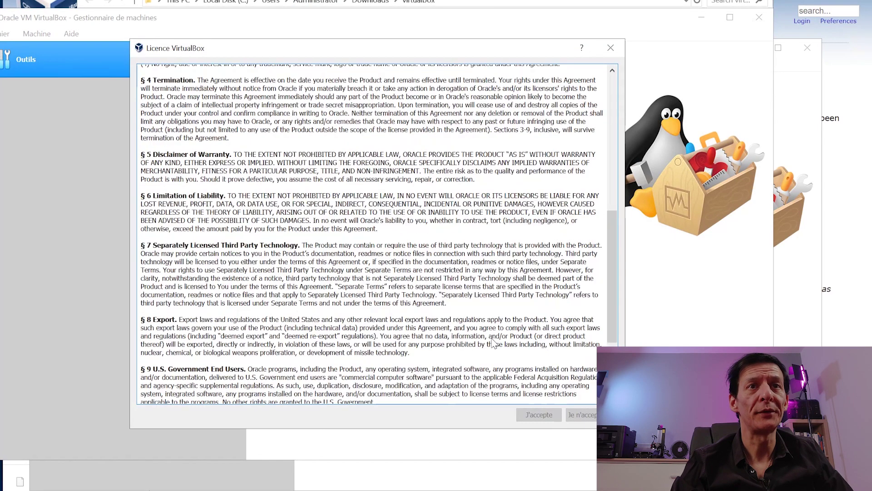
{"action": "left_click", "coordinate": [539, 415]}
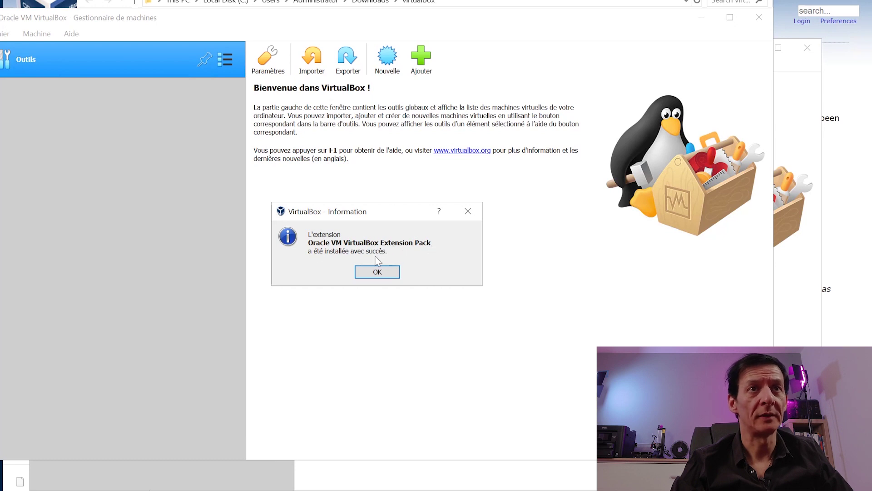
{"action": "left_click", "coordinate": [378, 272]}
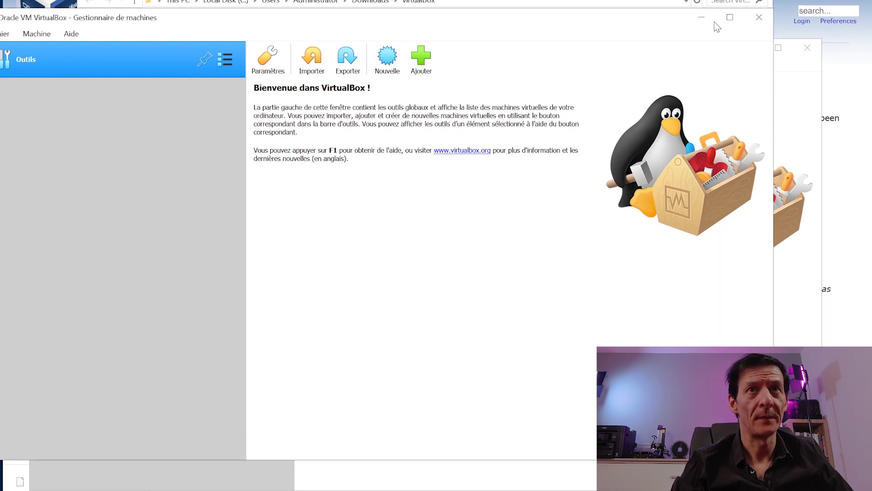
Step: Close both open VirtualBox manager windows
{"action": "left_click", "coordinate": [759, 18]}
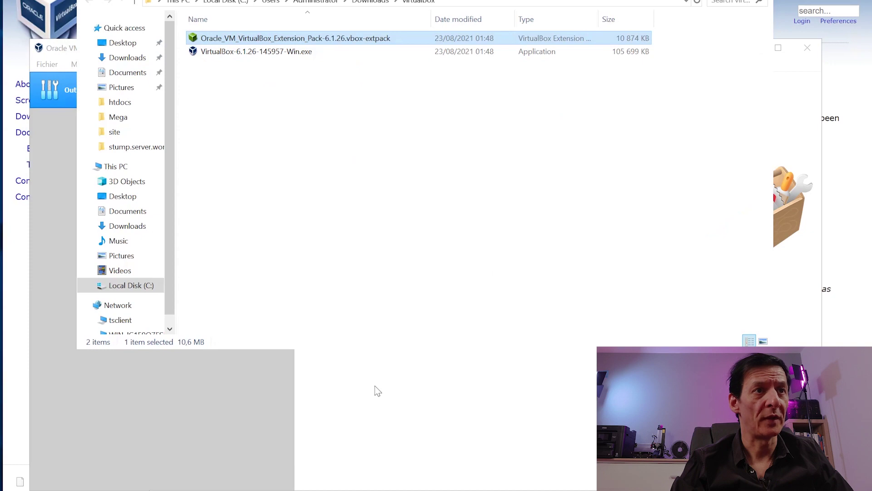
{"action": "left_click", "coordinate": [376, 387]}
{"action": "left_click", "coordinate": [811, 52]}
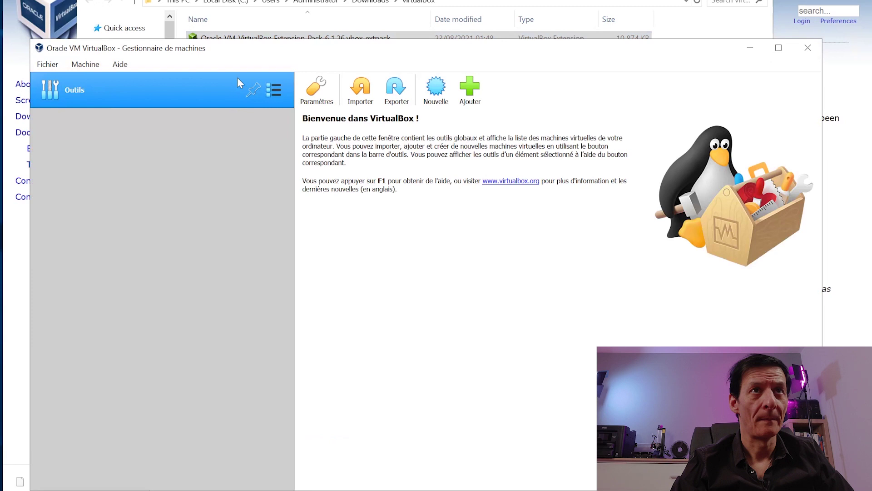
{"action": "left_click_drag", "start_coordinate": [321, 51], "coordinate": [316, 6]}
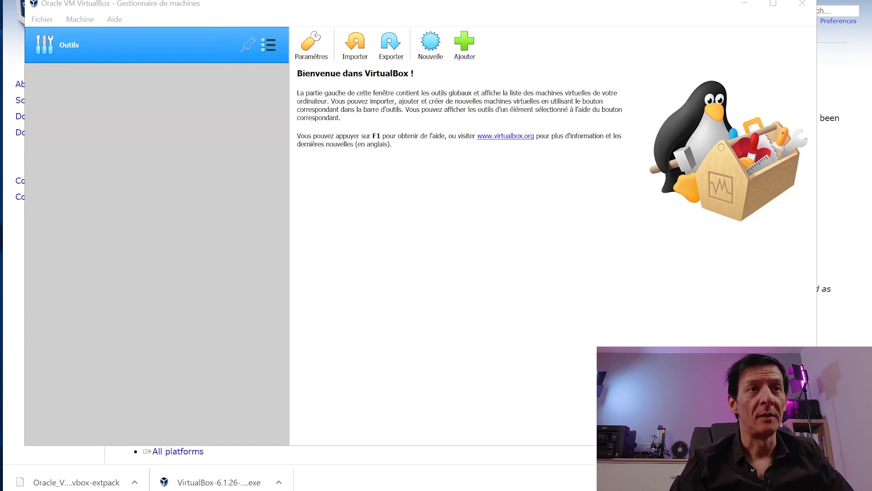
{"action": "left_click", "coordinate": [803, 2]}
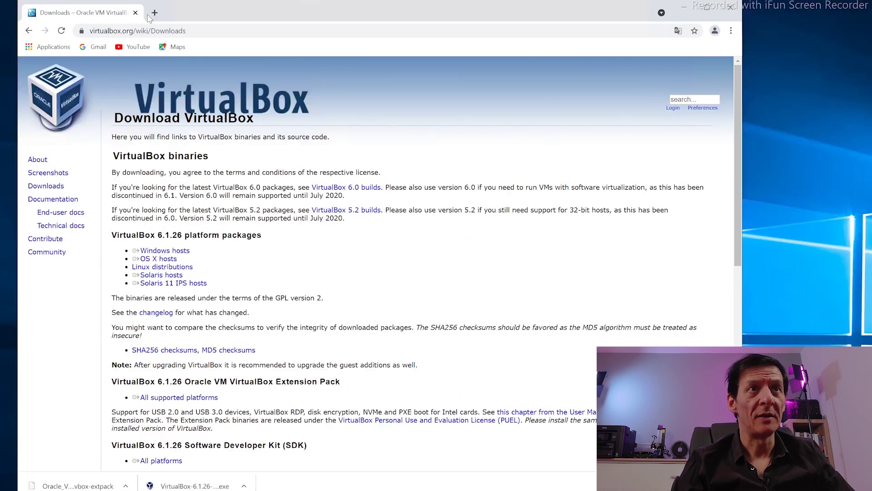
Step: Search Google for "ubuntu desktop" in a new browser tab
{"action": "key", "text": "ctrl+t"}
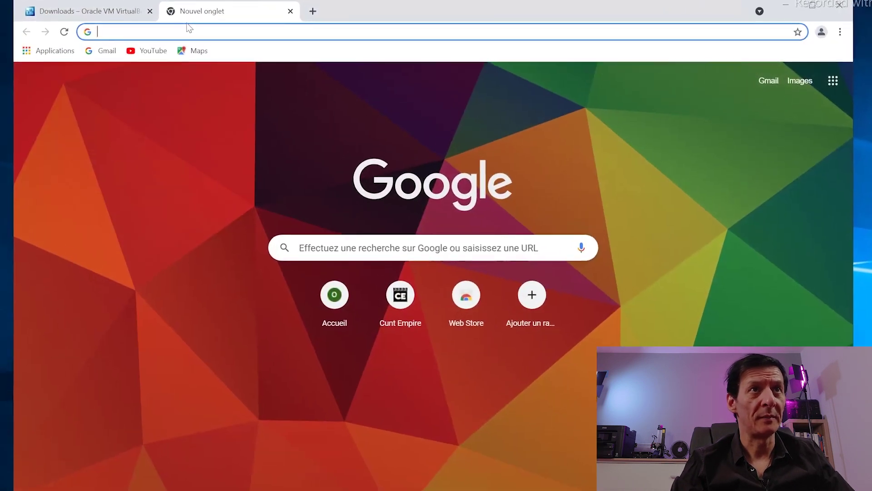
{"action": "type", "text": "unb"}
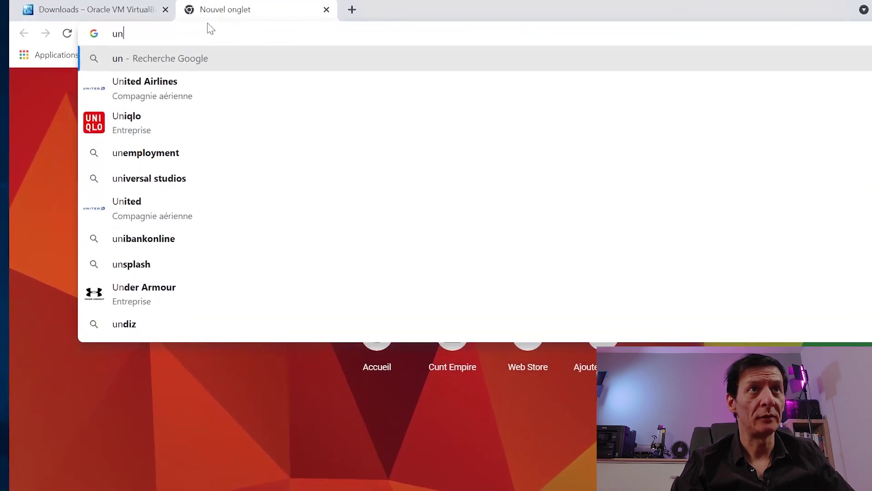
{"action": "type", "text": "utu "}
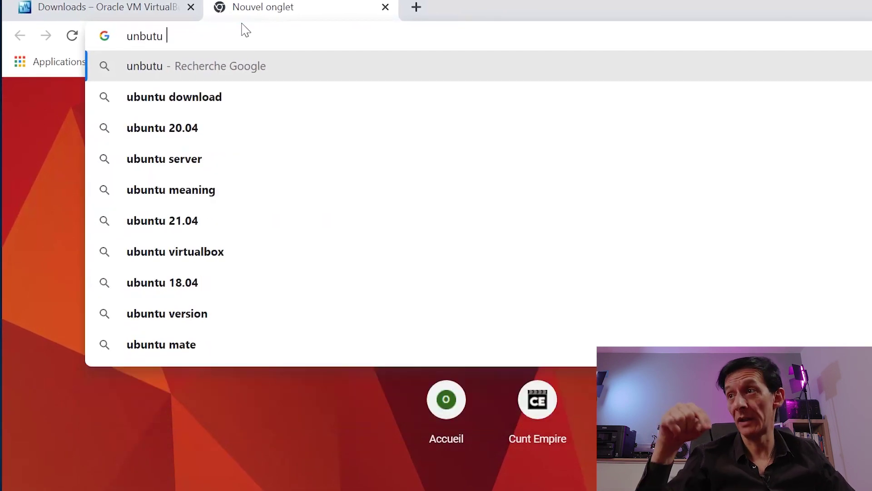
{"action": "type", "text": "de"}
{"action": "key", "text": "Down"}
{"action": "key", "text": "Return"}
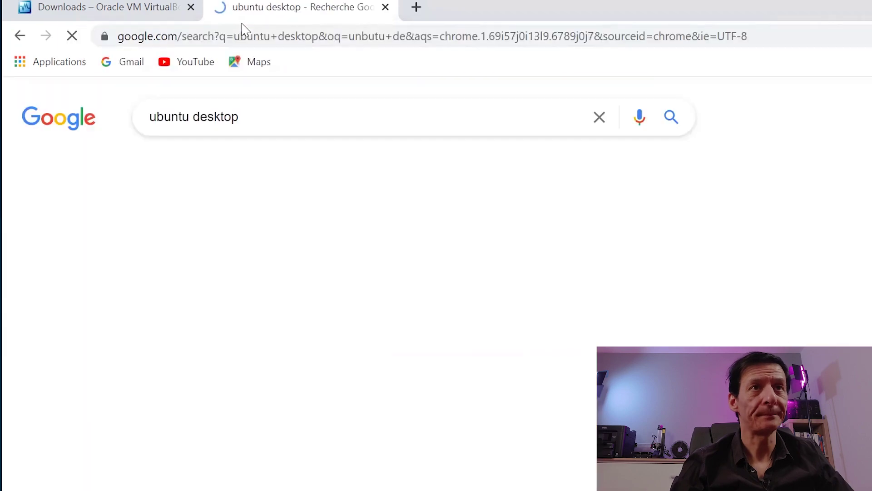
Step: Open the Download Ubuntu Desktop result in a separate tab and accept all of the site's trackers
{"action": "middle_click", "coordinate": [236, 263]}
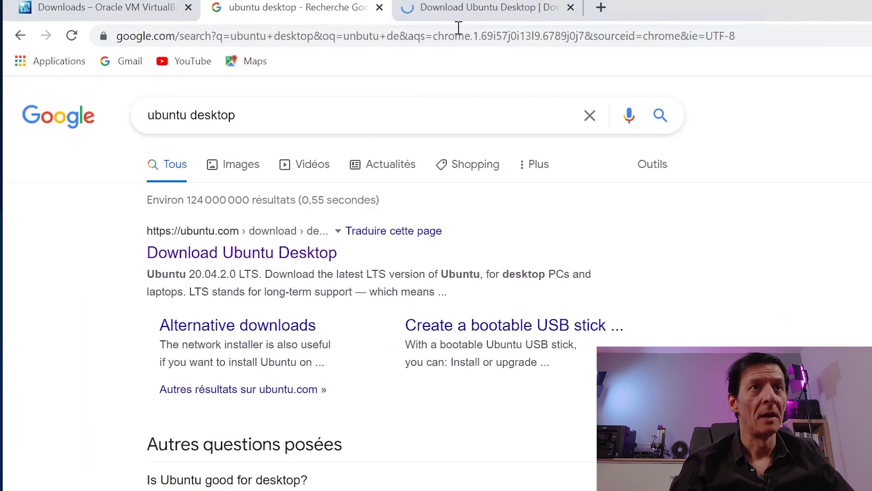
{"action": "left_click", "coordinate": [463, 8]}
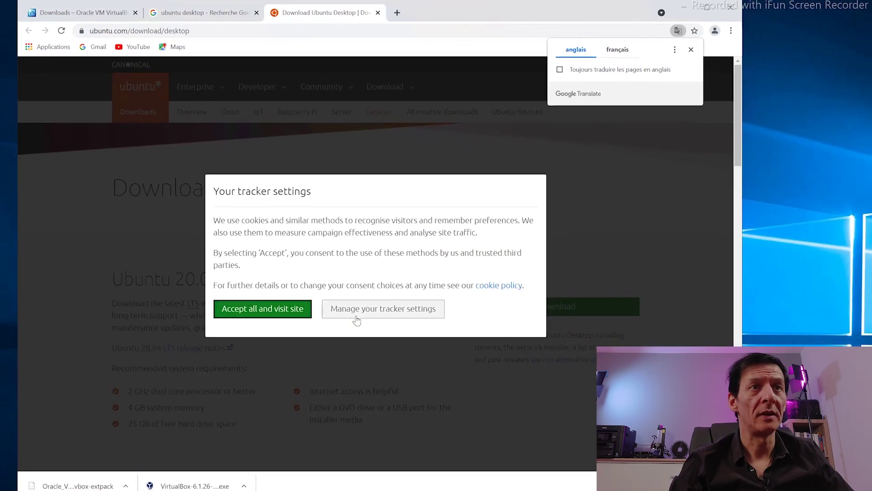
{"action": "left_click", "coordinate": [288, 308]}
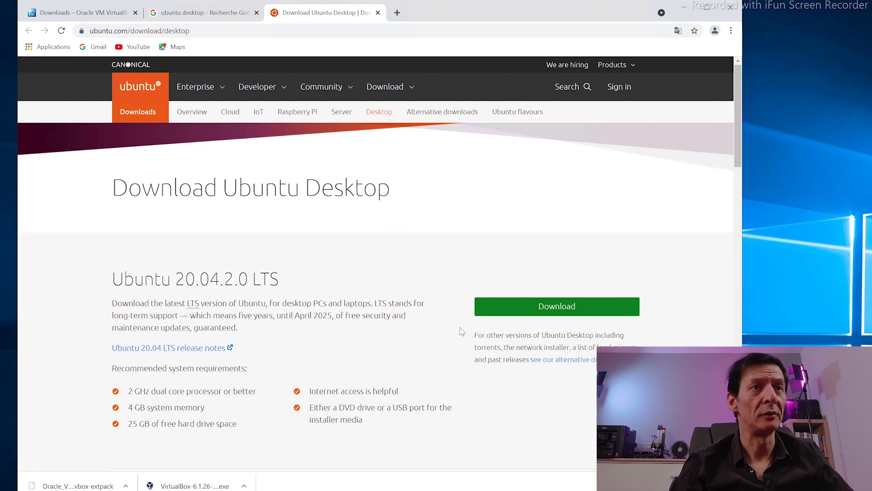
Step: Download Ubuntu 21.04 and save ubuntu-21.04-desktop-amd64.iso in the virtualbox downloads folder
{"action": "scroll", "coordinate": [462, 331], "scroll_direction": "down", "scroll_amount": 3}
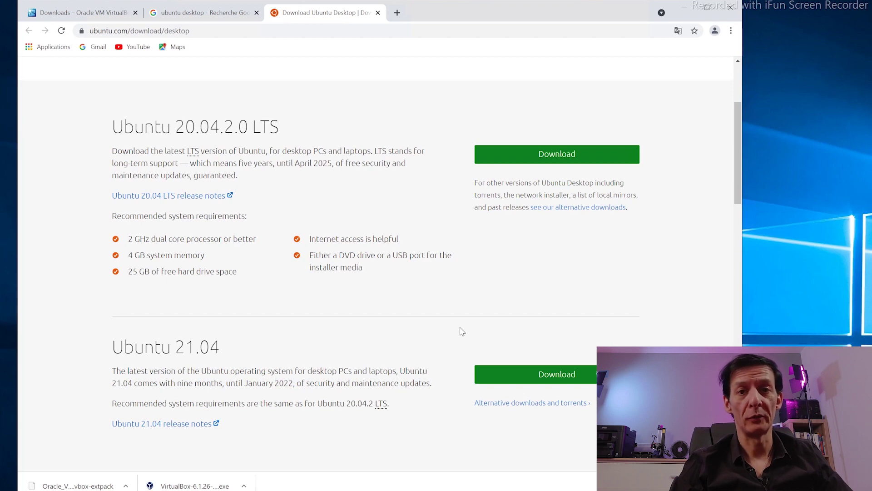
{"action": "scroll", "coordinate": [462, 332], "scroll_direction": "down", "scroll_amount": 2}
{"action": "scroll", "coordinate": [462, 331], "scroll_direction": "down", "scroll_amount": 2}
{"action": "scroll", "coordinate": [461, 332], "scroll_direction": "up", "scroll_amount": 4}
{"action": "left_click", "coordinate": [566, 372]}
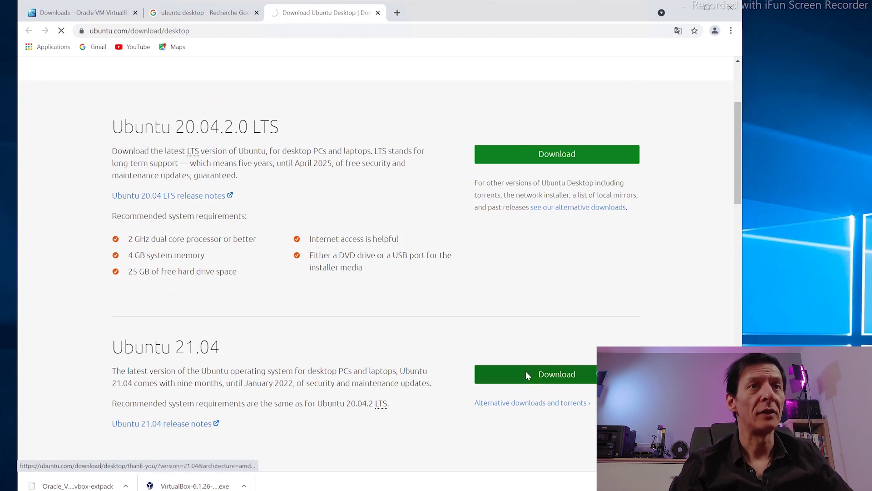
{"action": "scroll", "coordinate": [409, 338], "scroll_direction": "down", "scroll_amount": 3}
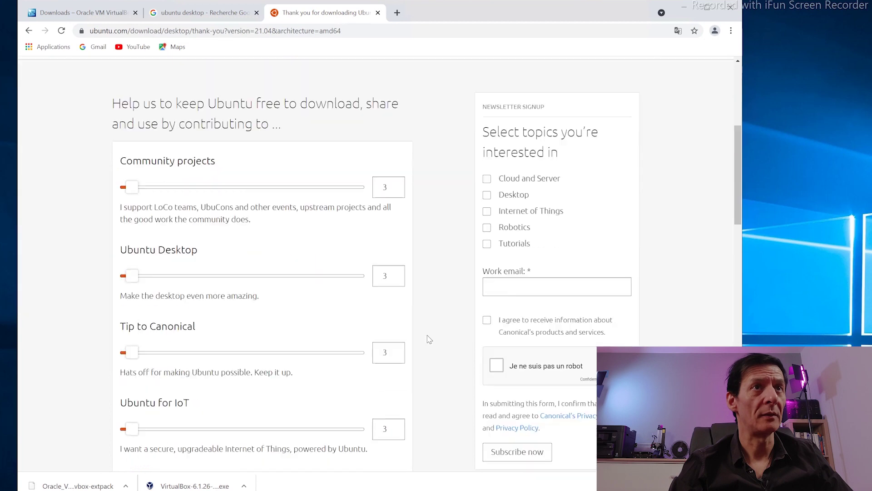
{"action": "scroll", "coordinate": [429, 339], "scroll_direction": "down", "scroll_amount": 7}
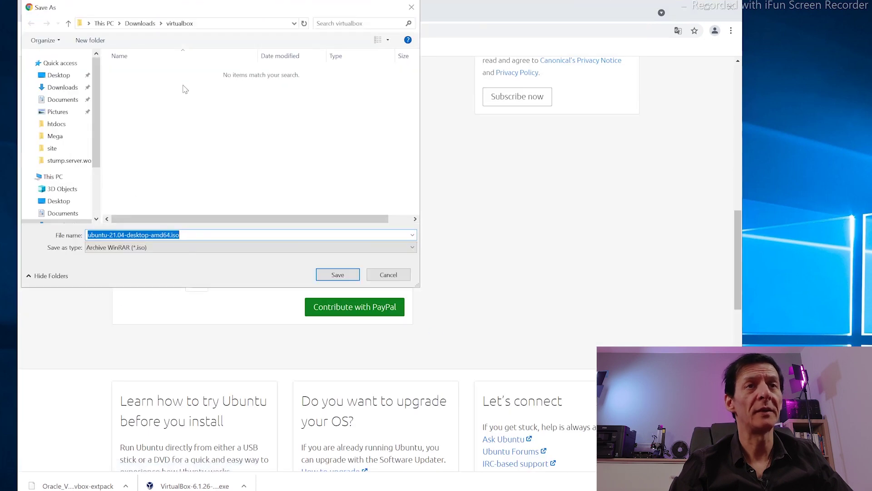
{"action": "left_click", "coordinate": [337, 274]}
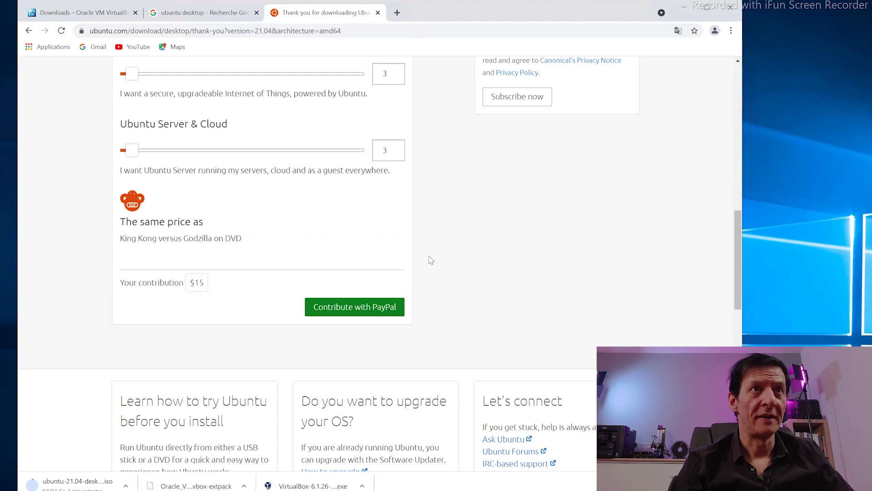
Step: Open the browser's downloads list to check the Ubuntu ISO download
{"action": "scroll", "coordinate": [477, 223], "scroll_direction": "up", "scroll_amount": 8}
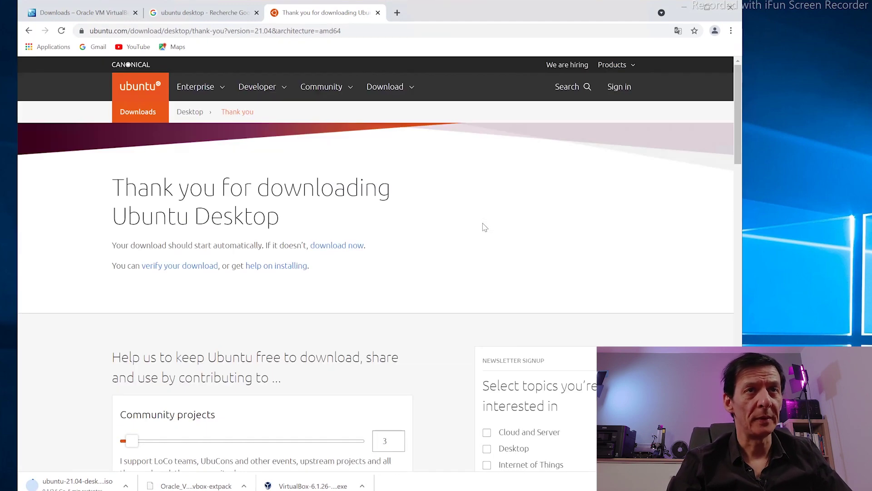
{"action": "left_click", "coordinate": [731, 30]}
{"action": "left_click", "coordinate": [603, 98]}
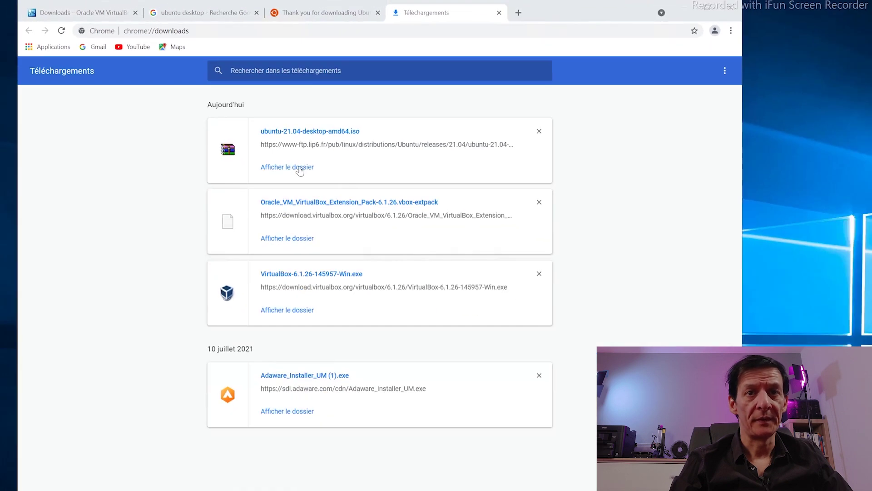
{"action": "left_click", "coordinate": [411, 251]}
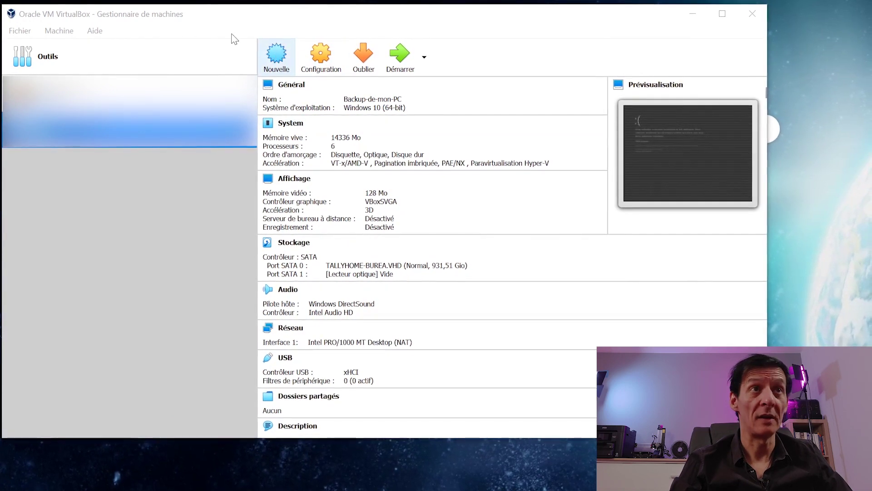
Step: Start creating a virtual machine in VirtualBox and name it Unbutu-Desktop
{"action": "left_click", "coordinate": [274, 59]}
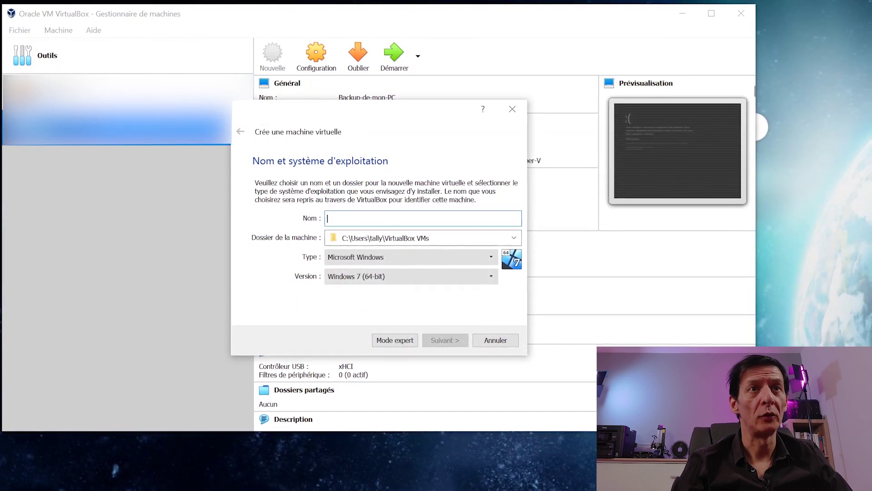
{"action": "type", "text": "Unbui"}
{"action": "key", "text": "BackSpace"}
{"action": "type", "text": "tu-Desktop"}
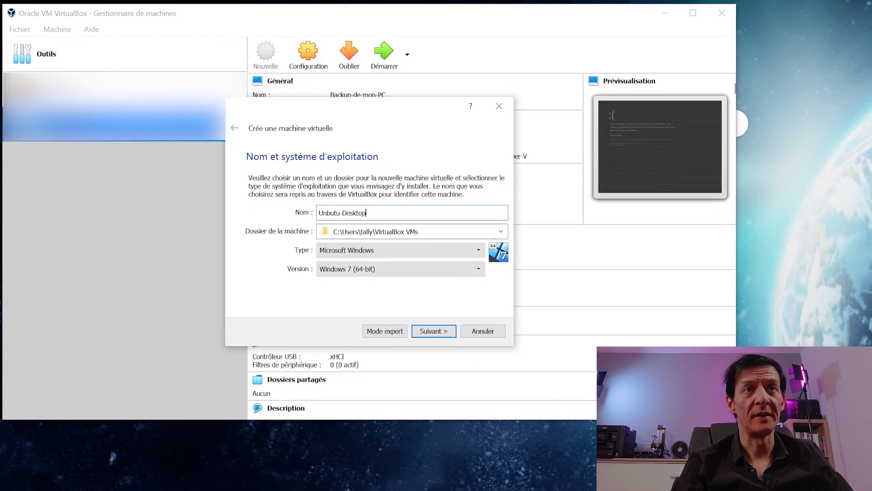
Step: Set the new machine's operating system type to Linux and version to Ubuntu (64-bit), and continue to the memory settings
{"action": "left_click", "coordinate": [344, 254]}
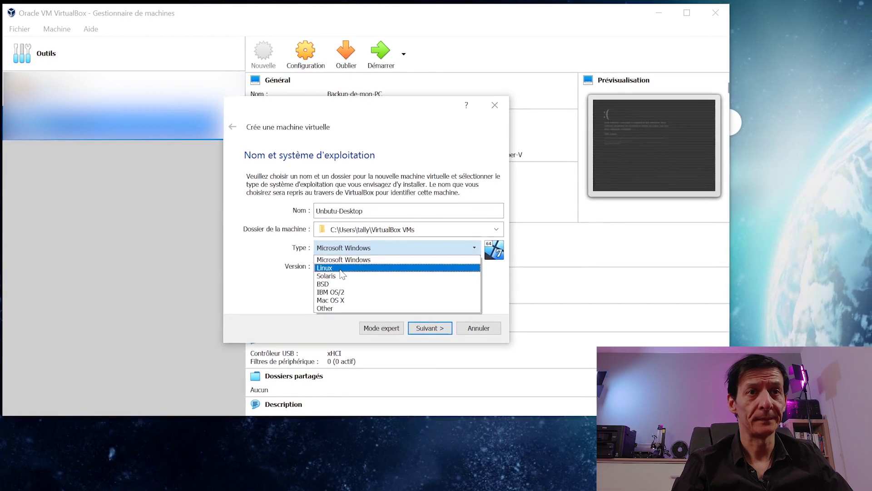
{"action": "left_click", "coordinate": [343, 273]}
{"action": "left_click", "coordinate": [318, 266]}
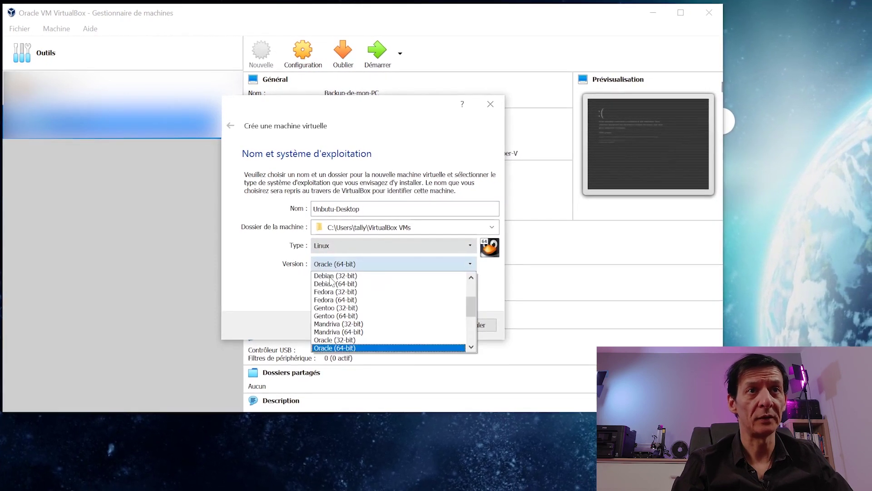
{"action": "scroll", "coordinate": [358, 341], "scroll_direction": "down", "scroll_amount": 2}
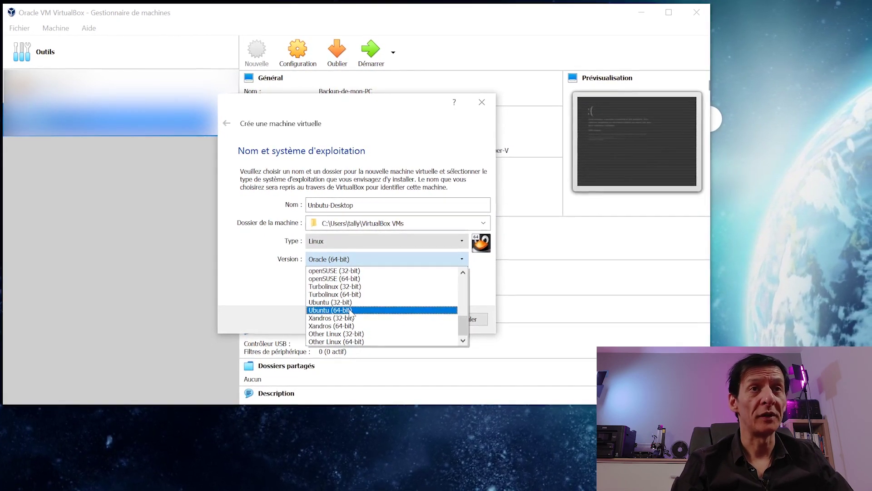
{"action": "scroll", "coordinate": [351, 313], "scroll_direction": "up", "scroll_amount": 1}
{"action": "scroll", "coordinate": [350, 313], "scroll_direction": "up", "scroll_amount": 3}
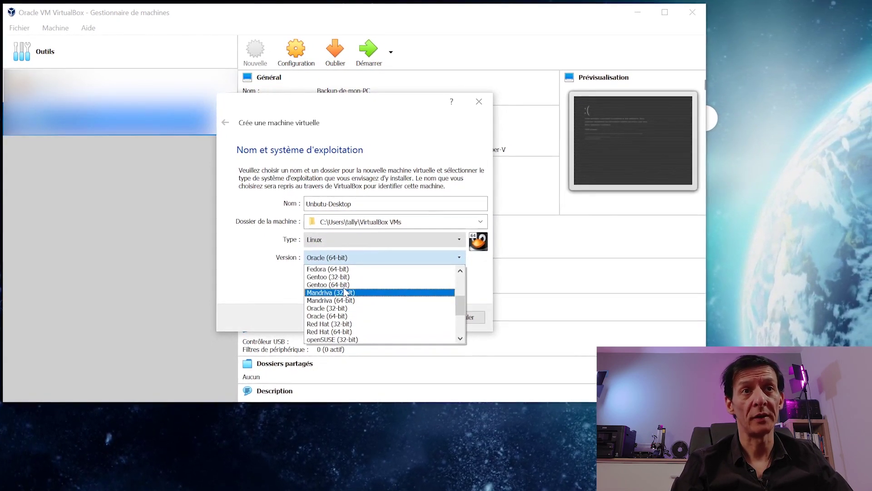
{"action": "scroll", "coordinate": [344, 309], "scroll_direction": "down", "scroll_amount": 4}
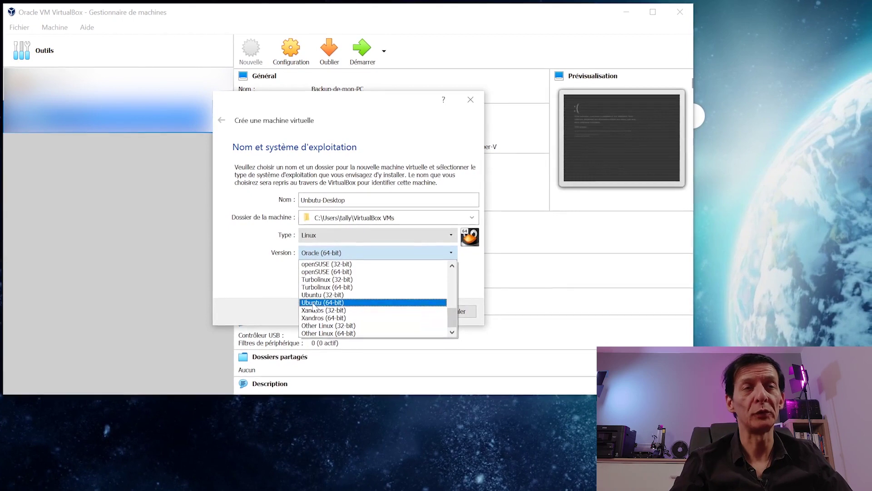
{"action": "left_click", "coordinate": [332, 302]}
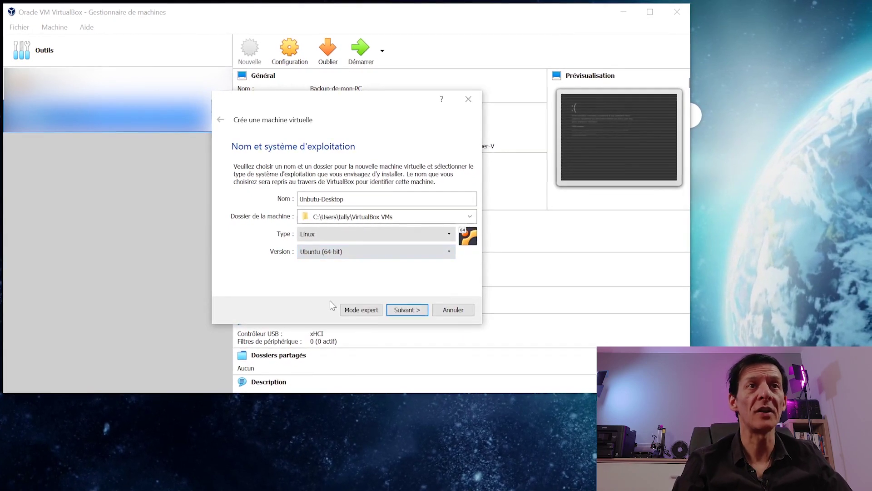
{"action": "left_click", "coordinate": [406, 311]}
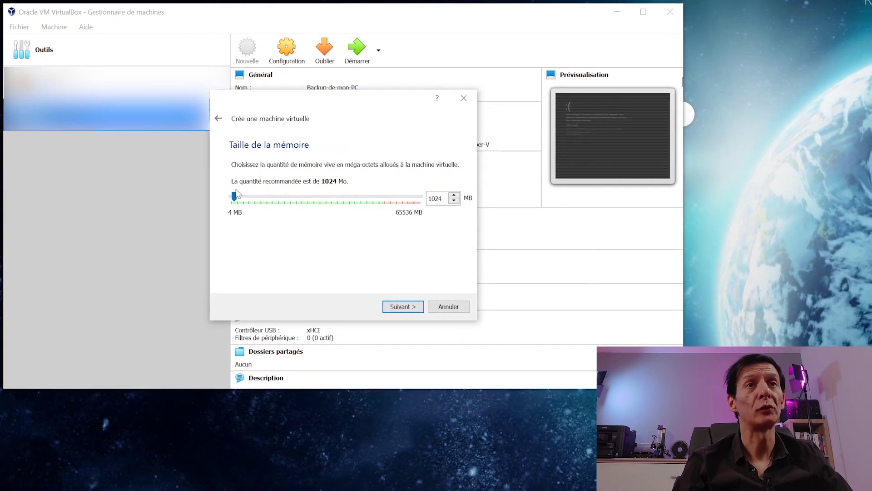
Step: Allocate 4096 MB of memory to the new virtual machine and continue to the hard disk settings
{"action": "left_click", "coordinate": [275, 197]}
{"action": "left_click", "coordinate": [275, 198]}
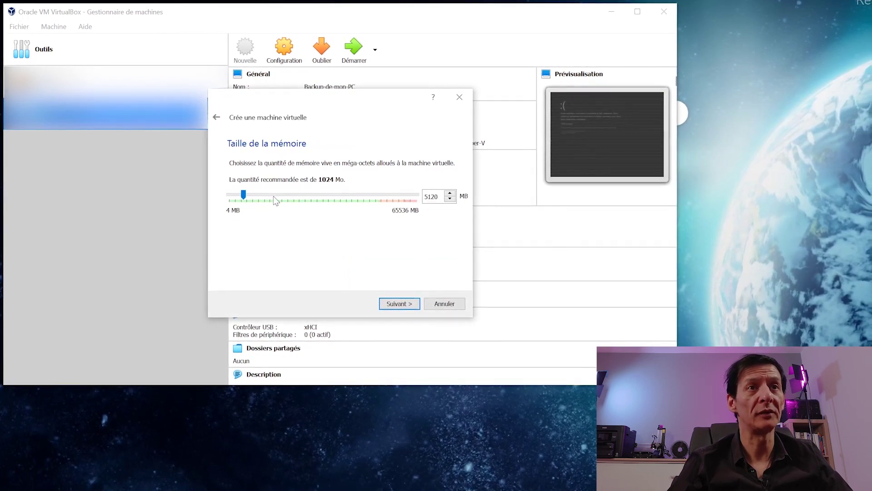
{"action": "left_click", "coordinate": [239, 196]}
{"action": "left_click", "coordinate": [246, 195]}
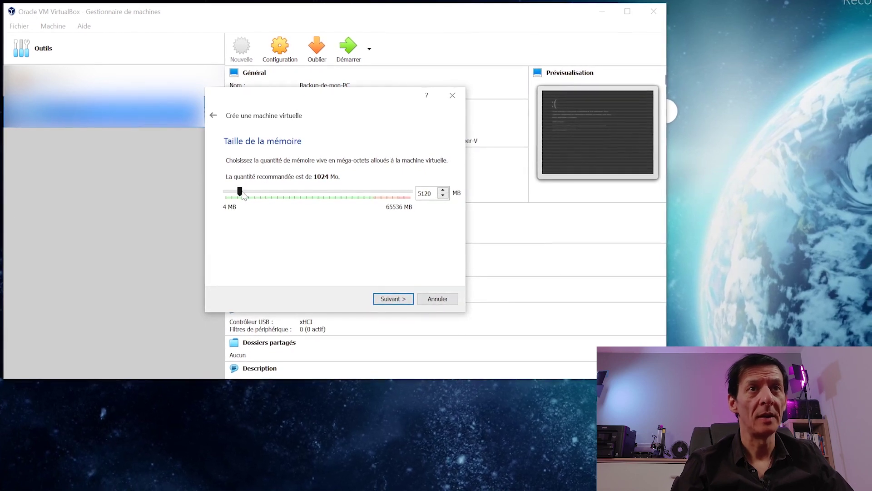
{"action": "left_click_drag", "start_coordinate": [239, 196], "coordinate": [236, 196]}
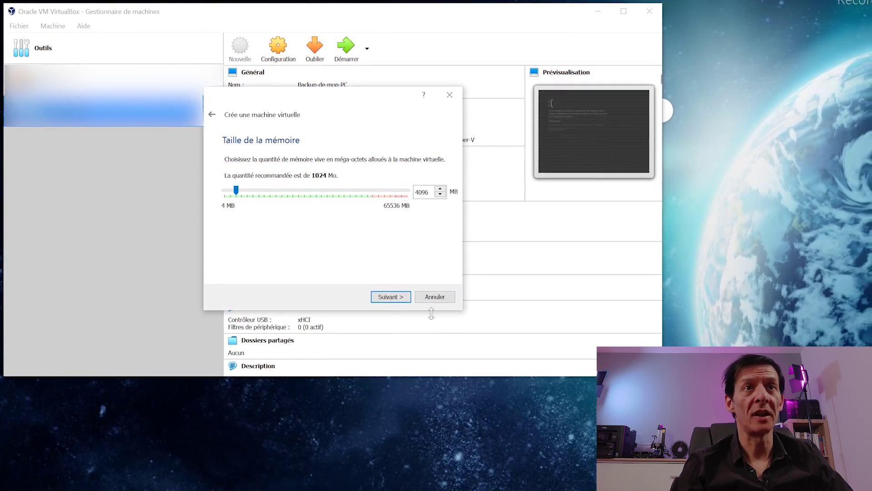
{"action": "left_click", "coordinate": [393, 295]}
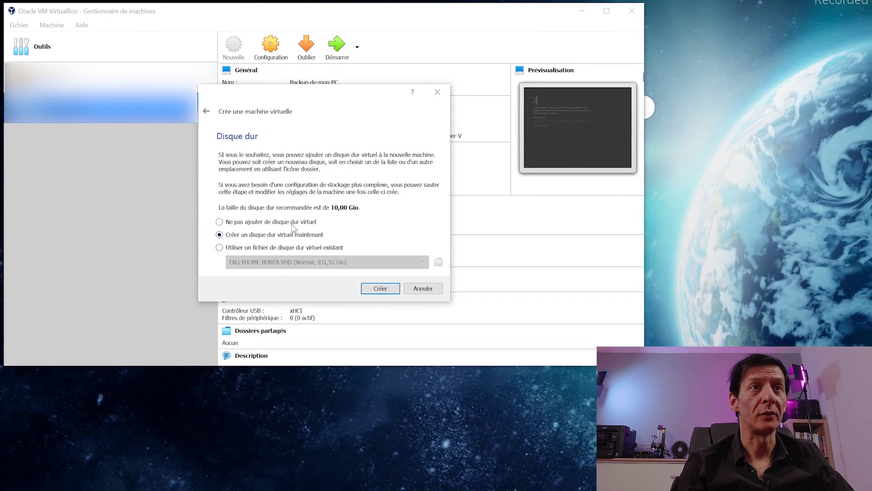
Step: Create a dynamically allocated VDI virtual hard disk of 10 GB for the Unbutu-Desktop machine
{"action": "left_click", "coordinate": [379, 287]}
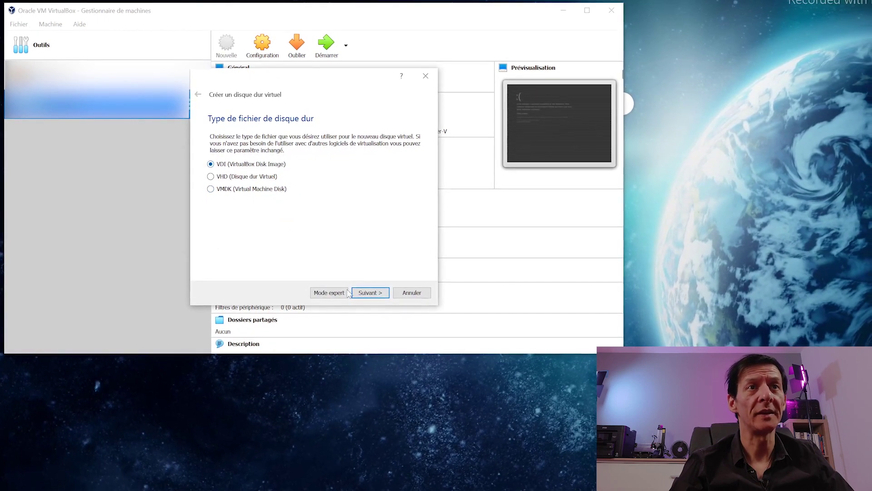
{"action": "left_click", "coordinate": [366, 293]}
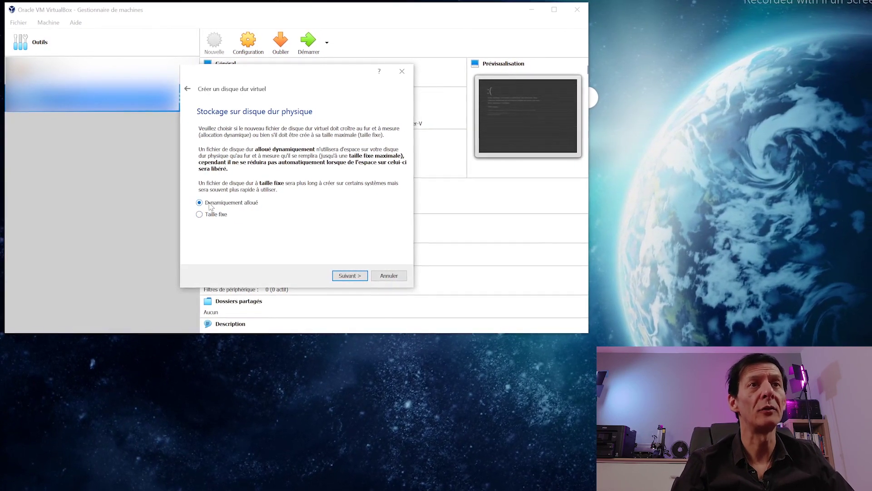
{"action": "left_click", "coordinate": [344, 273]}
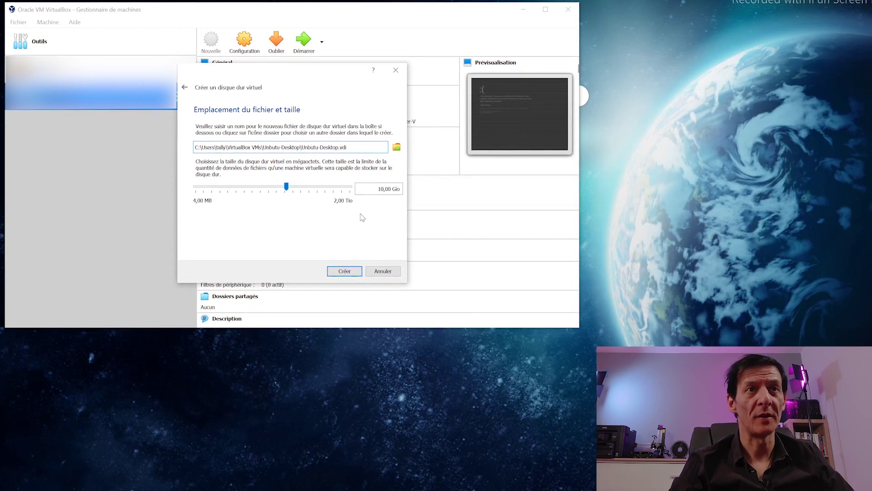
{"action": "left_click", "coordinate": [337, 268]}
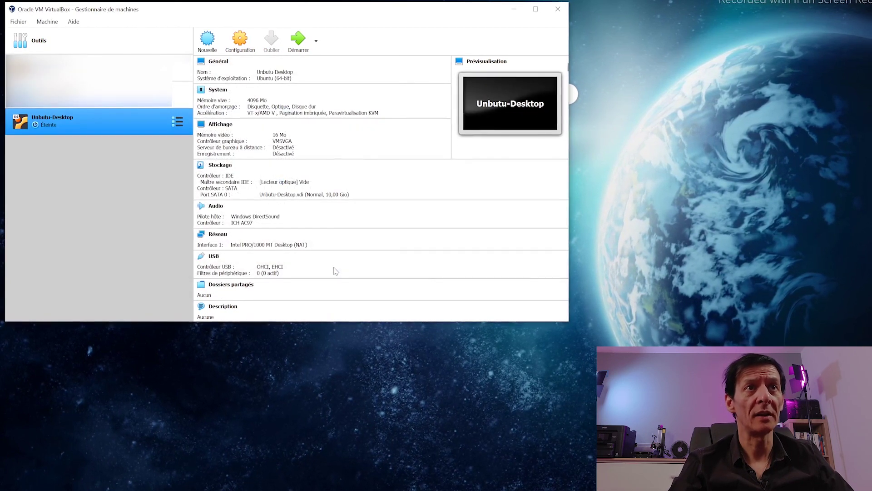
Step: Open the settings of the Unbutu-Desktop machine and review its advanced and description options under General
{"action": "left_click", "coordinate": [240, 45]}
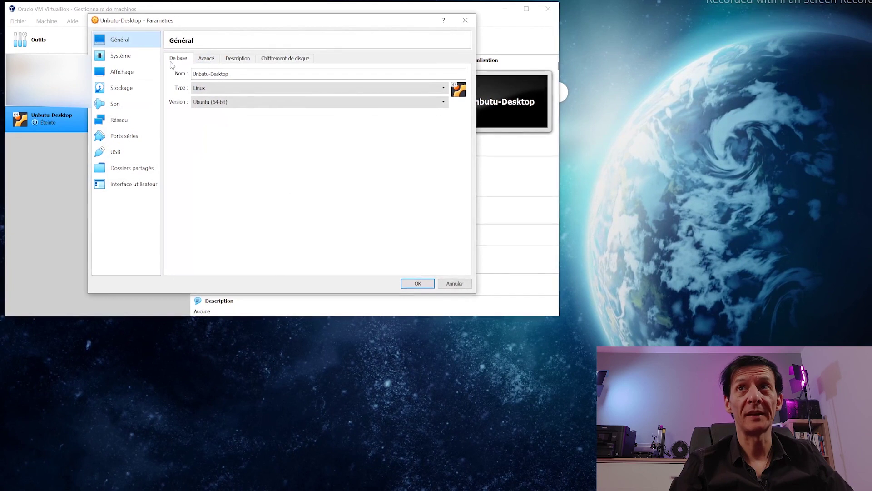
{"action": "left_click_drag", "start_coordinate": [393, 25], "coordinate": [392, 124]}
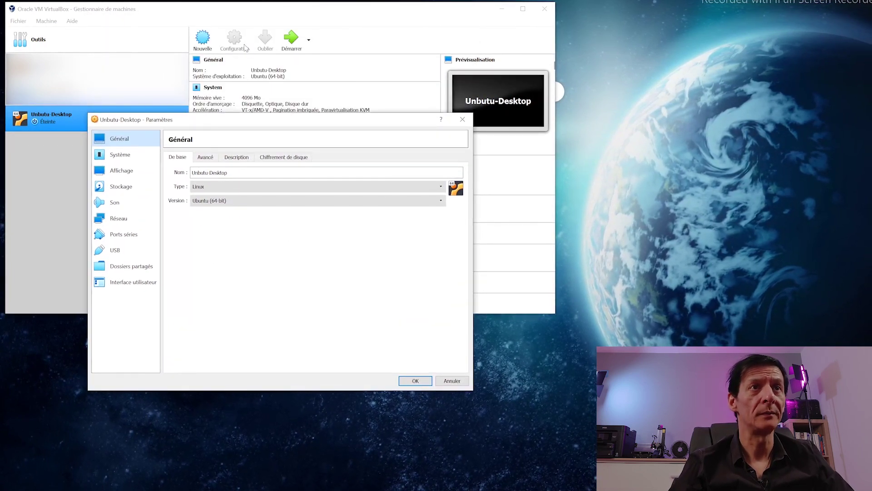
{"action": "left_click", "coordinate": [203, 158]}
{"action": "left_click", "coordinate": [236, 158]}
Step: Set the number of processors to 4 in the machine's system settings and review the acceleration options
{"action": "left_click", "coordinate": [134, 159]}
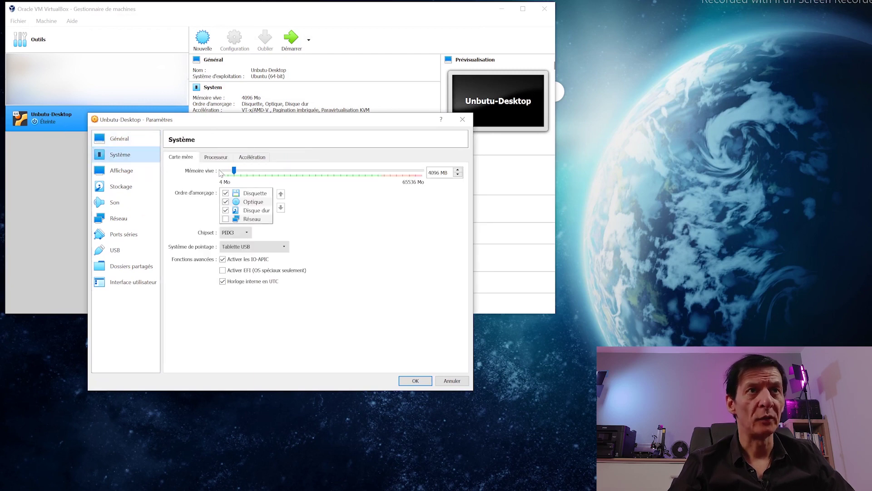
{"action": "mouse_move", "coordinate": [228, 282]}
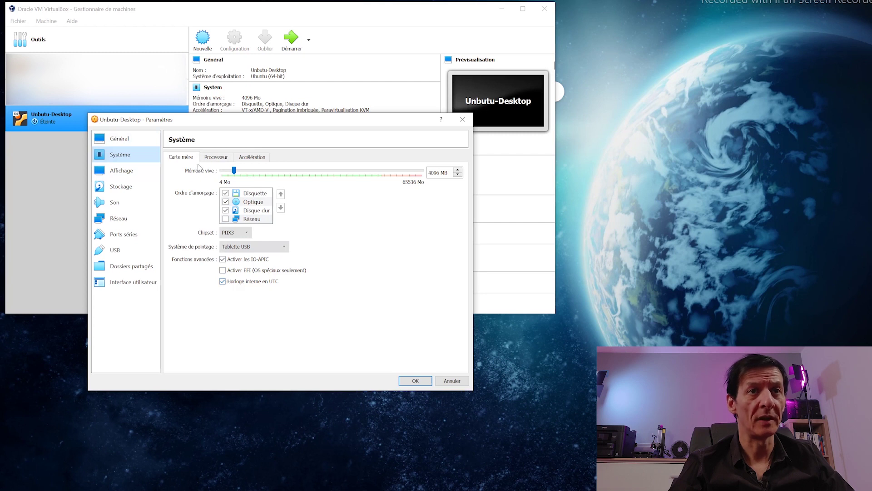
{"action": "left_click", "coordinate": [216, 158]}
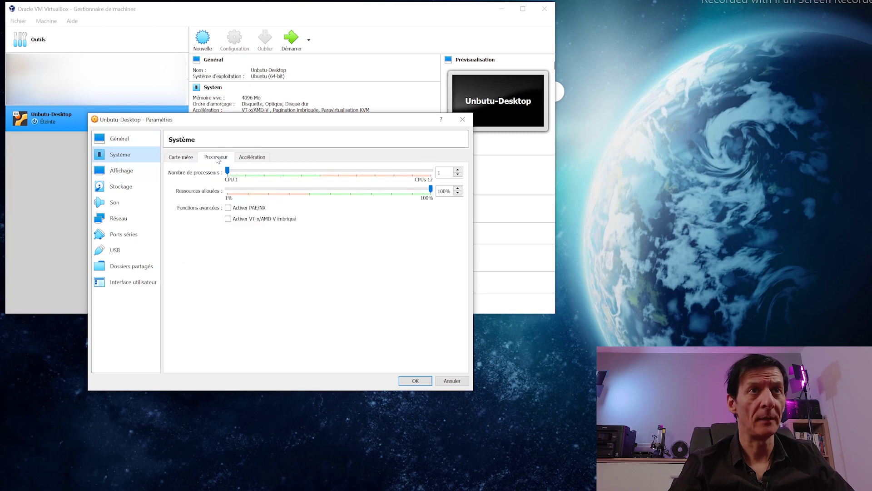
{"action": "left_click", "coordinate": [317, 174]}
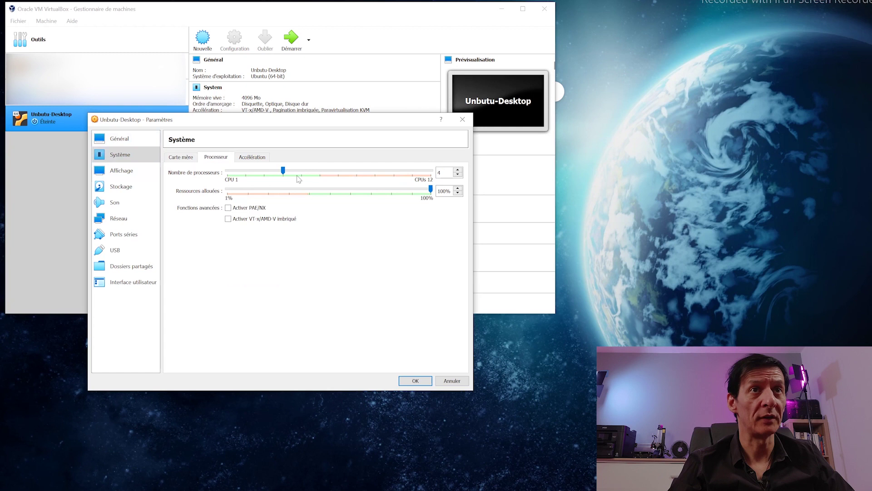
{"action": "left_click", "coordinate": [248, 158]}
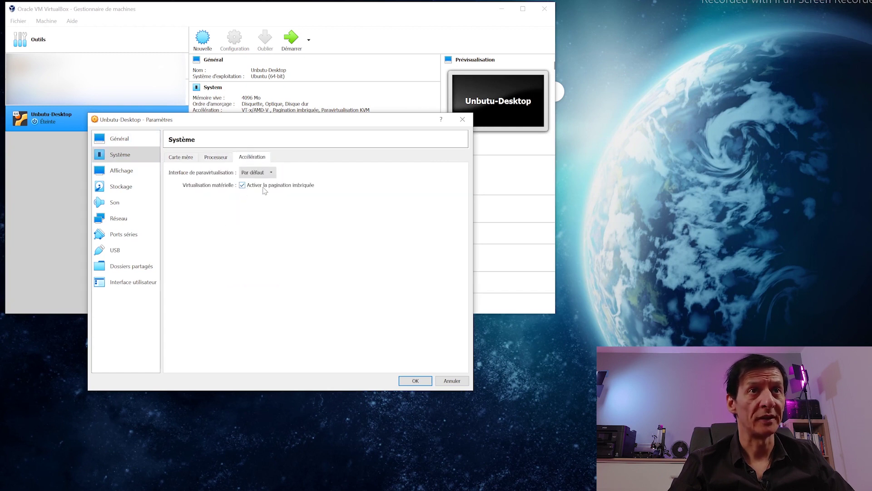
Step: Set the machine's video memory to 128 MB and its number of screens to 1, and check the graphics controller choices
{"action": "left_click", "coordinate": [121, 170]}
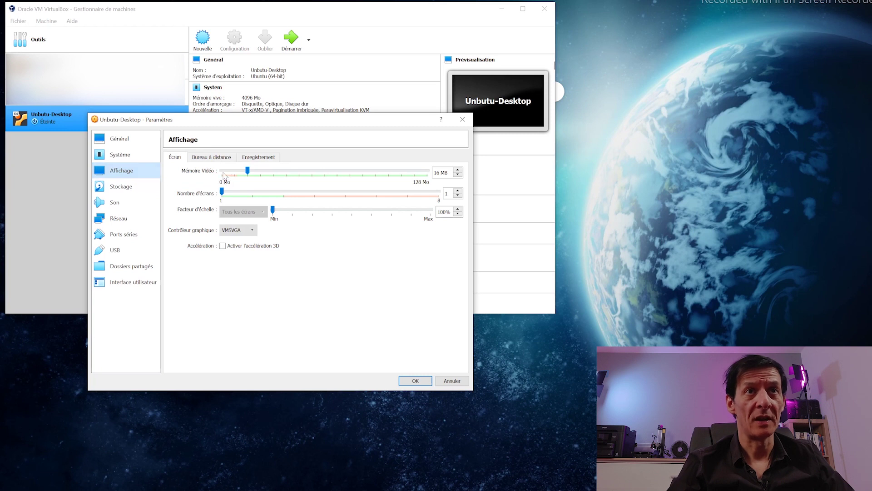
{"action": "left_click_drag", "start_coordinate": [248, 171], "coordinate": [287, 171]}
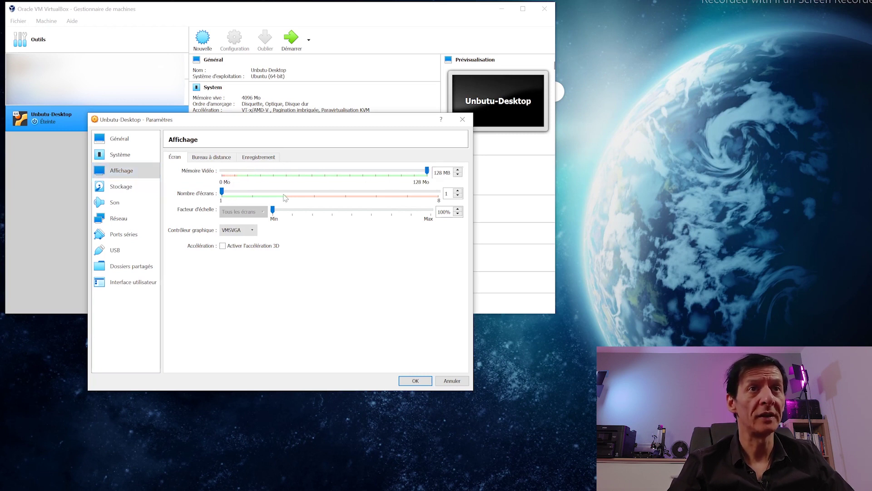
{"action": "left_click", "coordinate": [257, 195]}
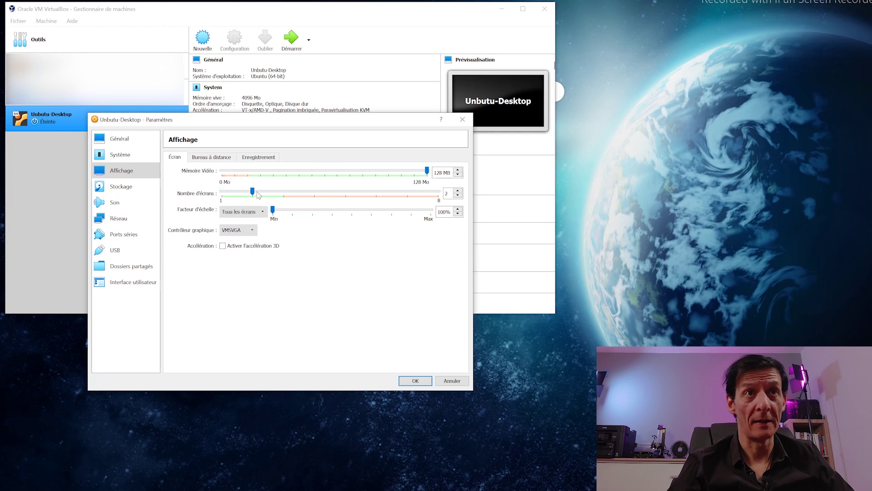
{"action": "left_click", "coordinate": [223, 195]}
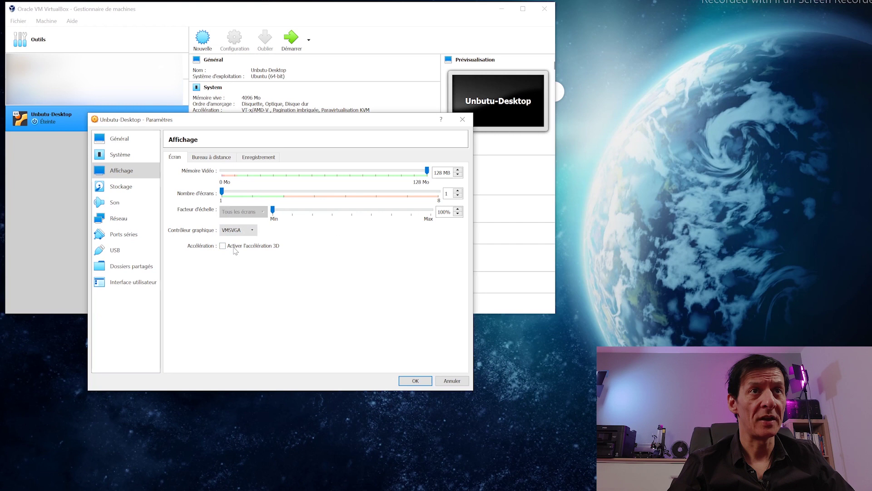
{"action": "left_click", "coordinate": [227, 232]}
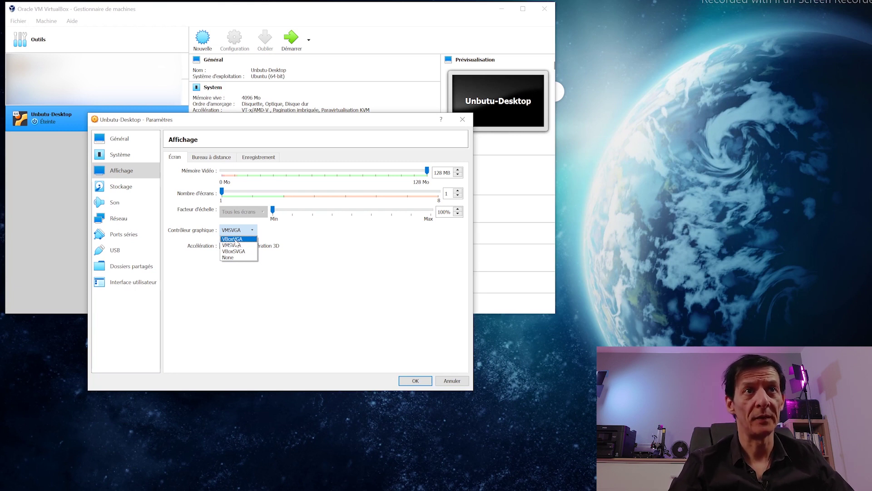
{"action": "left_click", "coordinate": [326, 250]}
Step: Review the remote desktop server and recording options in the machine's display settings
{"action": "left_click", "coordinate": [223, 158]}
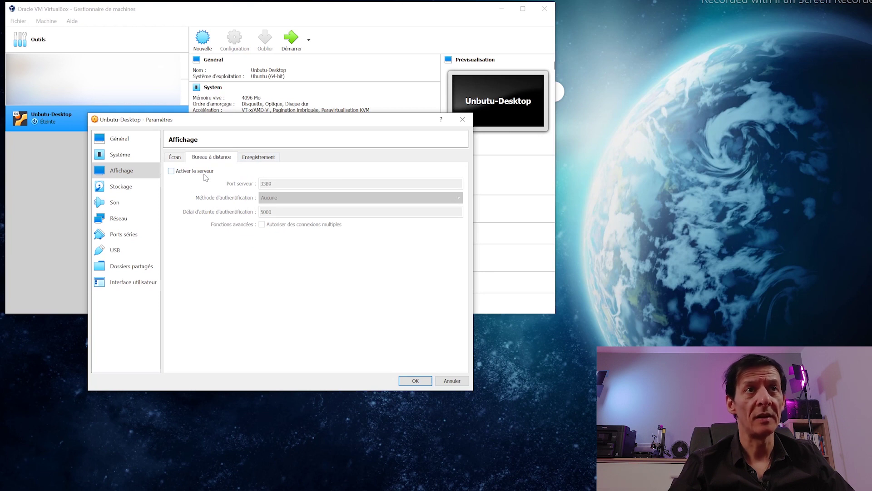
{"action": "left_click", "coordinate": [257, 159]}
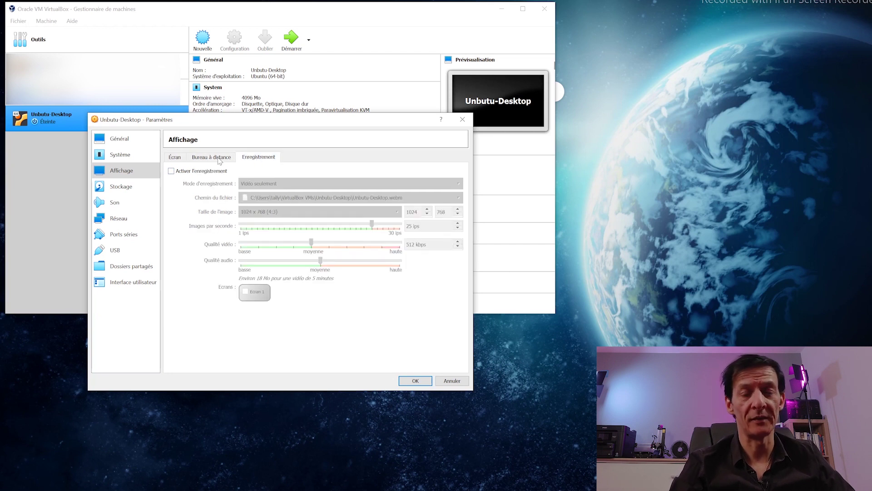
{"action": "left_click", "coordinate": [189, 161]}
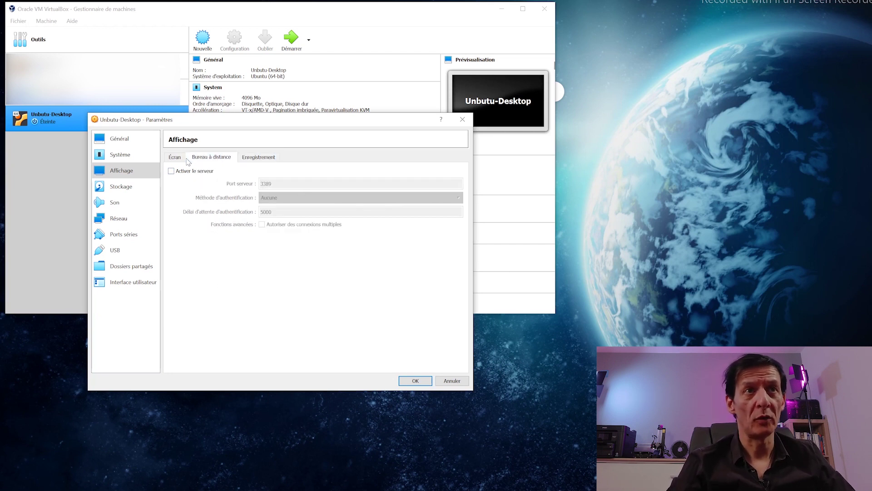
Step: Load ubuntu-21.04-desktop-amd64.iso into the empty IDE optical drive in the machine's storage settings and save the configuration
{"action": "left_click", "coordinate": [175, 159]}
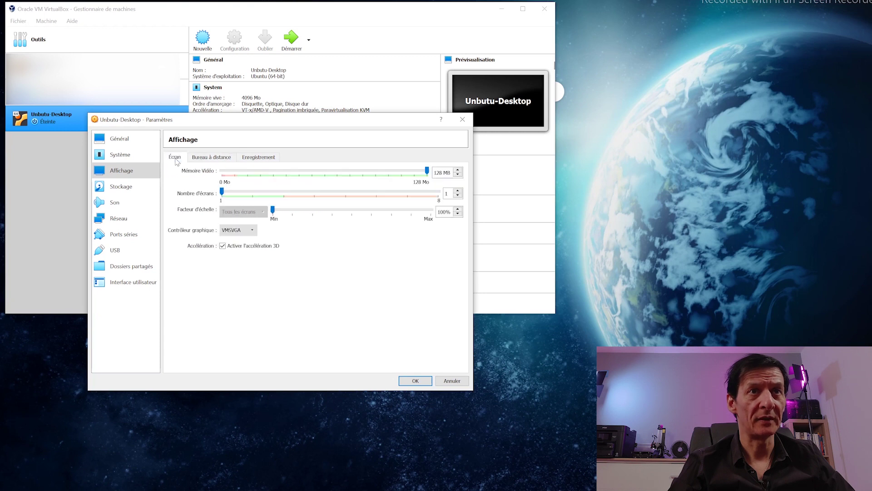
{"action": "left_click", "coordinate": [121, 186]}
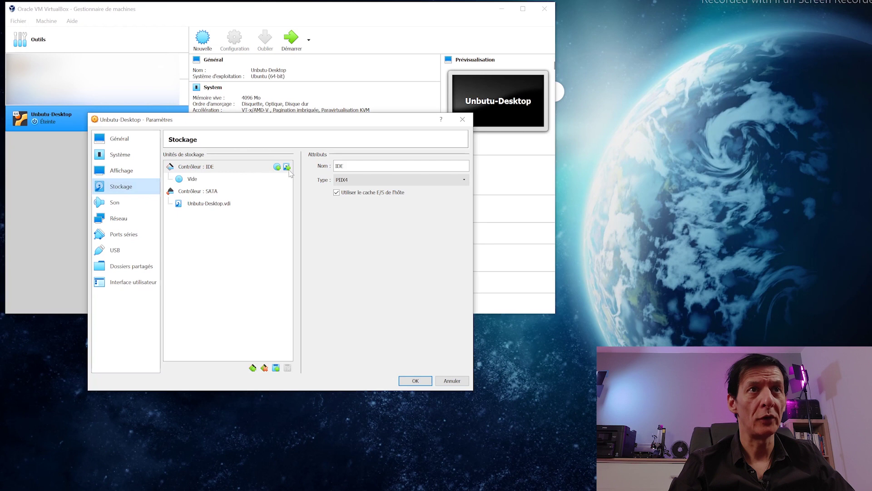
{"action": "left_click", "coordinate": [219, 182]}
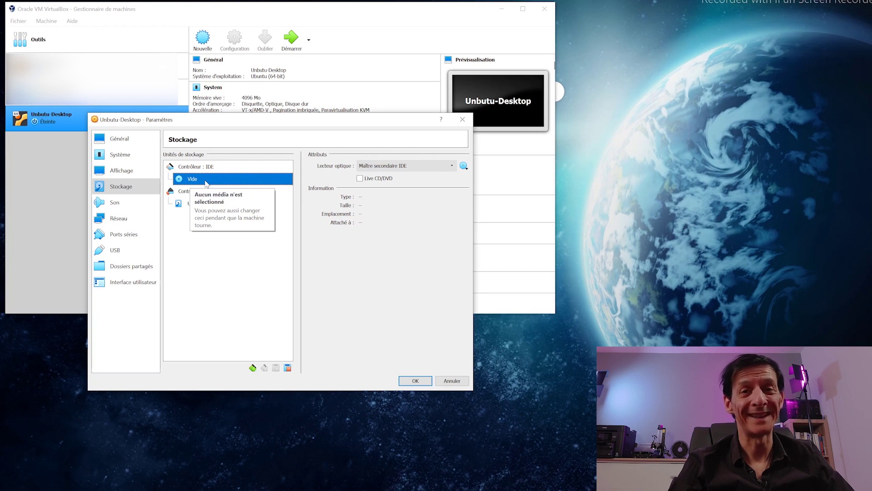
{"action": "left_click", "coordinate": [464, 166]}
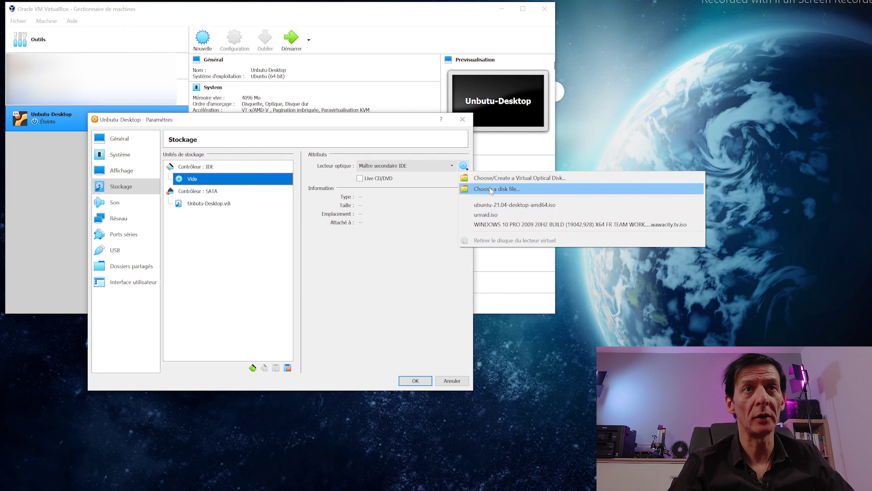
{"action": "left_click", "coordinate": [491, 190]}
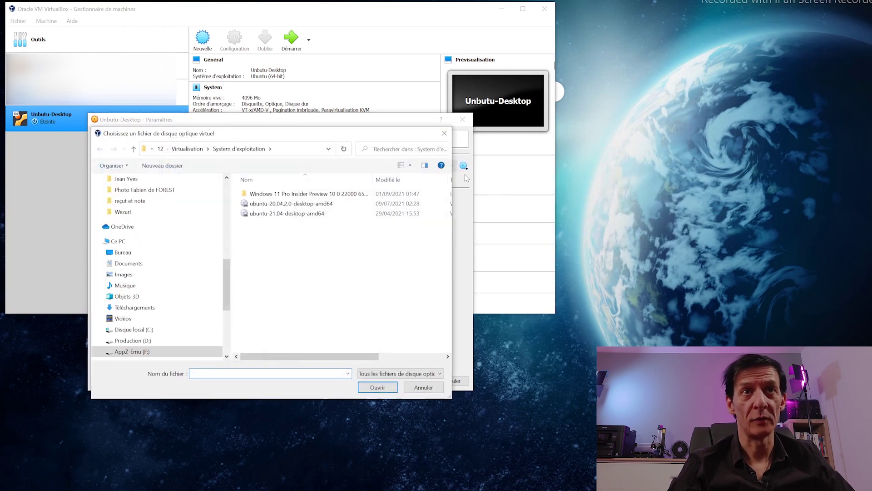
{"action": "left_click", "coordinate": [302, 214]}
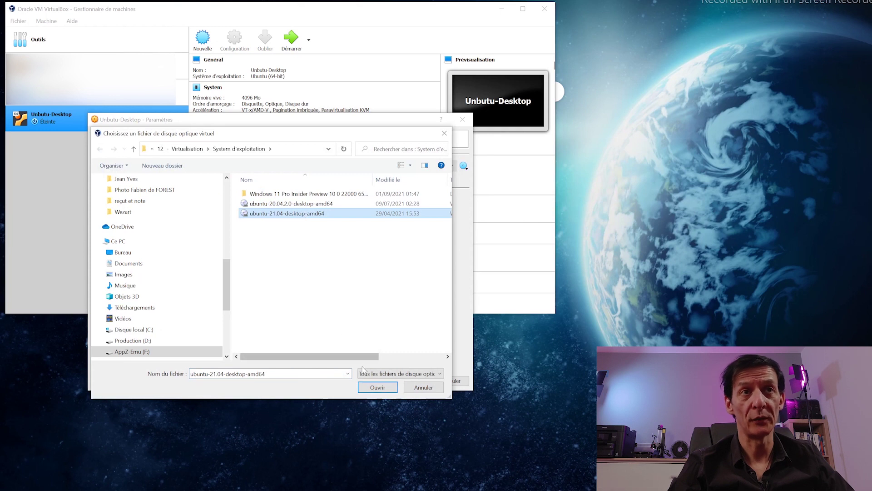
{"action": "left_click", "coordinate": [383, 389]}
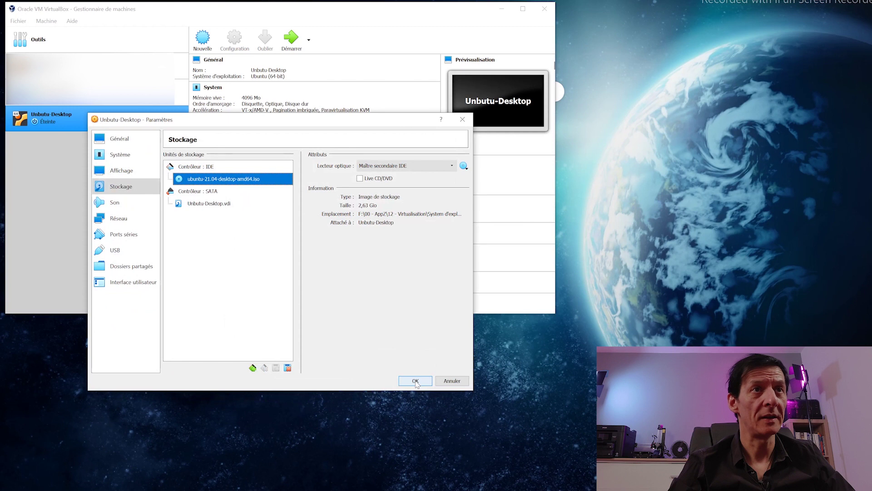
{"action": "left_click", "coordinate": [415, 381]}
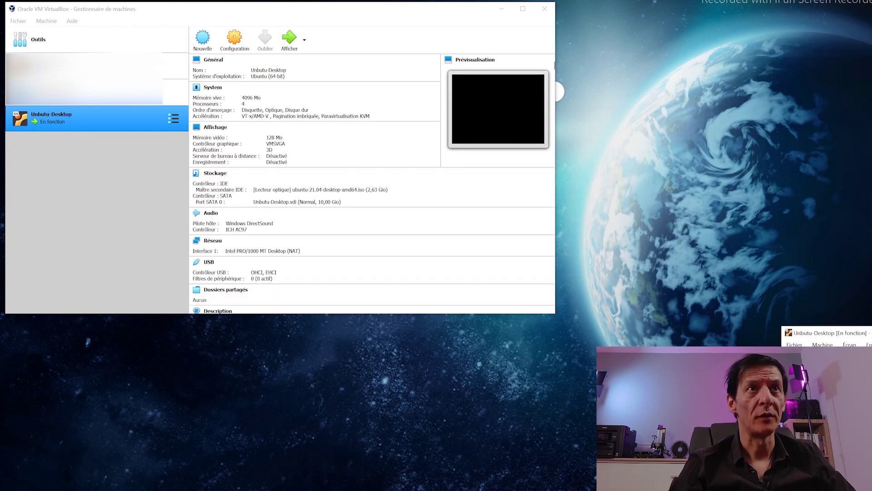
Step: Start the Unbutu-Desktop machine, switch its display to scaled mode, and enlarge and reposition its window
{"action": "left_click_drag", "start_coordinate": [612, 159], "coordinate": [452, 94]}
{"action": "left_click_drag", "start_coordinate": [536, 309], "coordinate": [817, 456]}
{"action": "left_click", "coordinate": [795, 150]}
{"action": "left_click", "coordinate": [796, 126]}
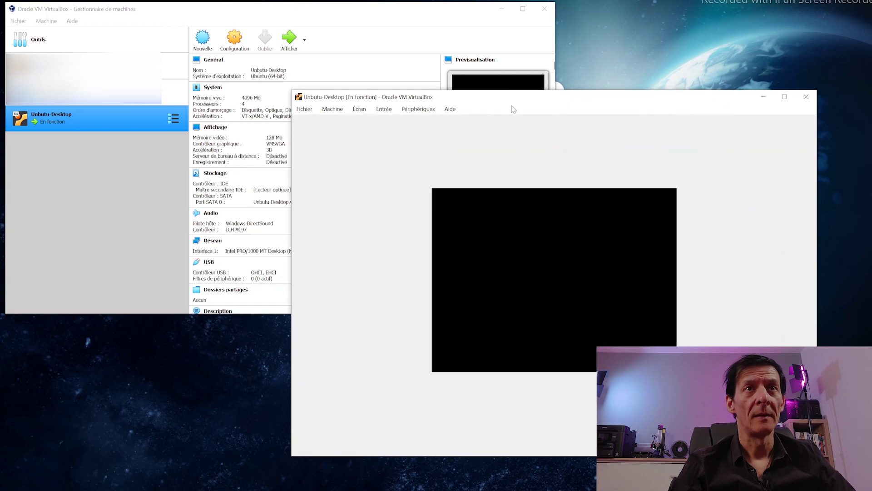
{"action": "left_click", "coordinate": [359, 109]}
{"action": "left_click", "coordinate": [369, 143]}
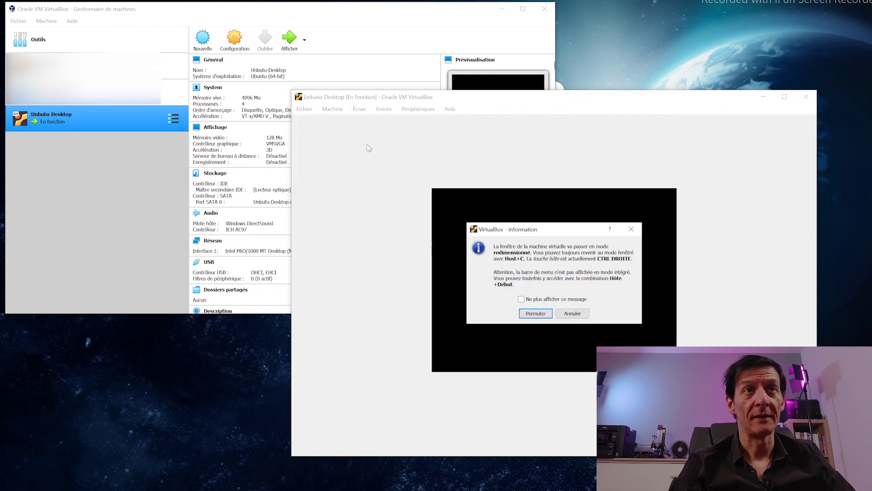
{"action": "left_click", "coordinate": [536, 313]}
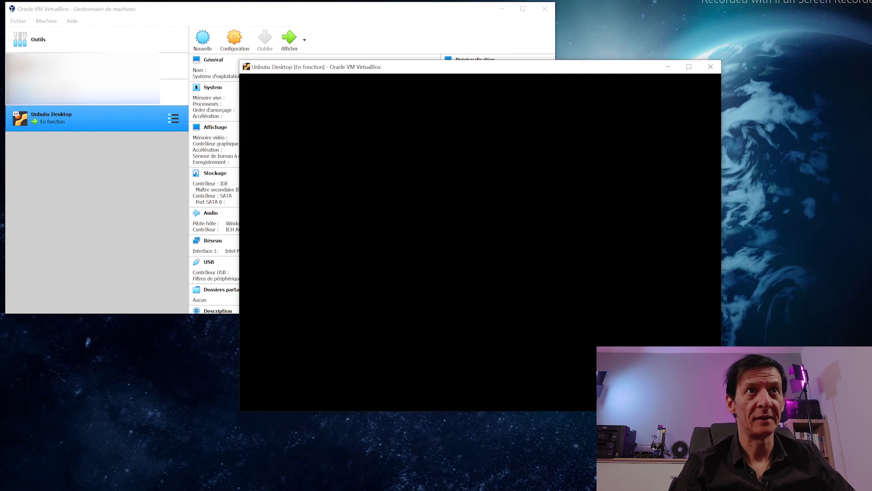
{"action": "left_click_drag", "start_coordinate": [615, 72], "coordinate": [533, 20]}
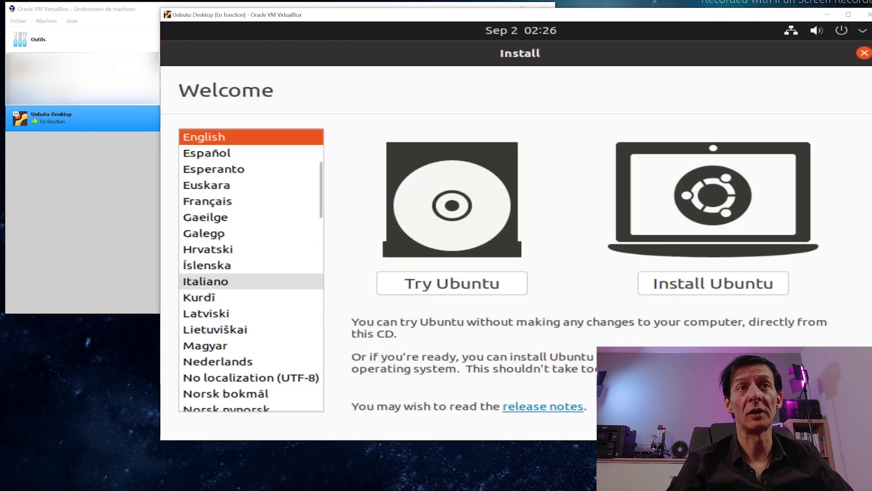
Step: Start installing Ubuntu in Français with the French (legacy, alt.) keyboard layout, a normal installation and updates downloaded during setup
{"action": "left_click", "coordinate": [211, 200]}
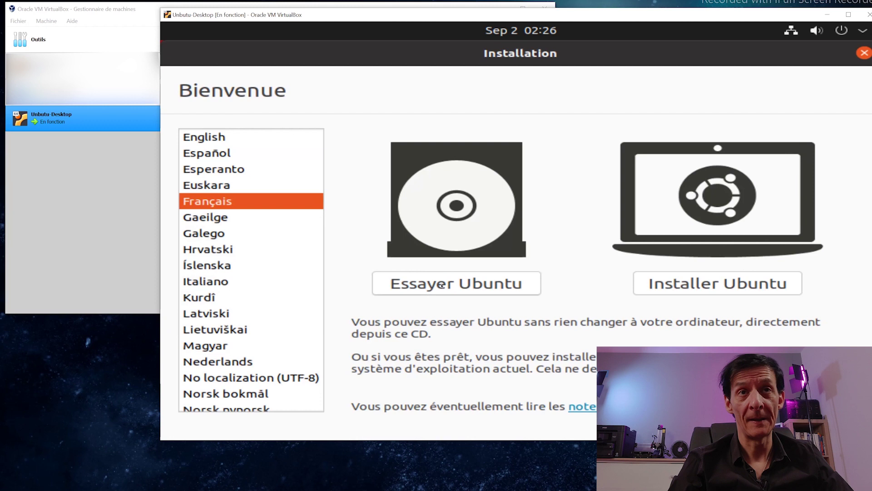
{"action": "left_click", "coordinate": [674, 289]}
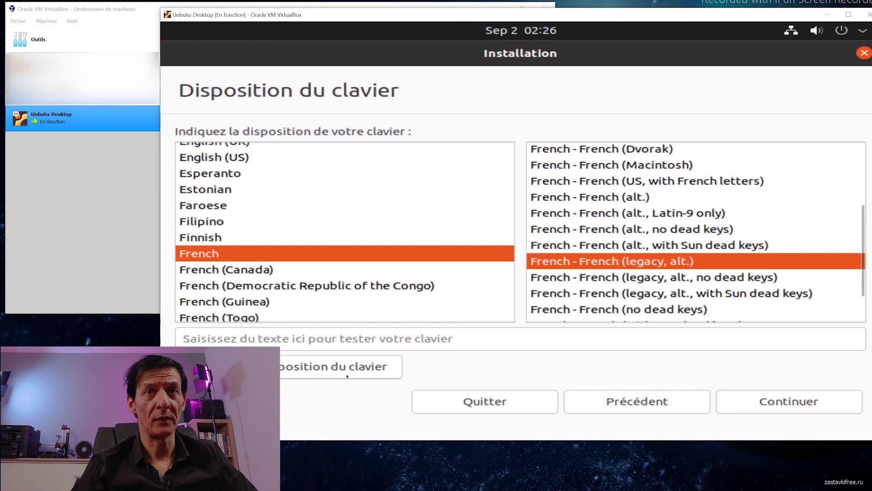
{"action": "left_click", "coordinate": [757, 402]}
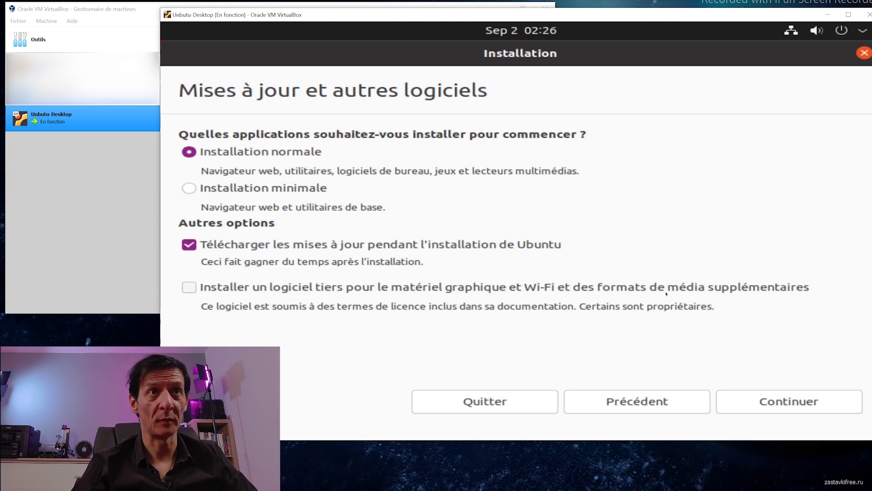
{"action": "left_click", "coordinate": [771, 402]}
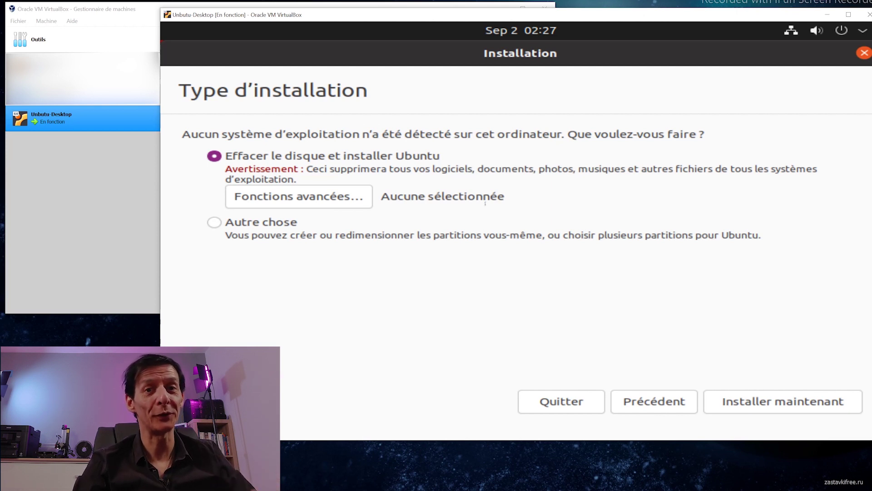
Step: Review the manual partitioning page offered by the Autre chose installation type and return to the installation type choice
{"action": "left_click", "coordinate": [325, 199]}
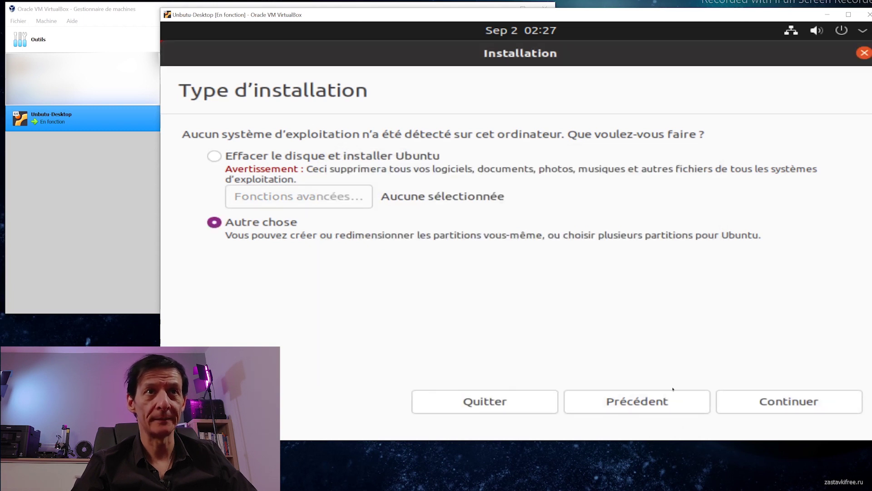
{"action": "left_click", "coordinate": [768, 407]}
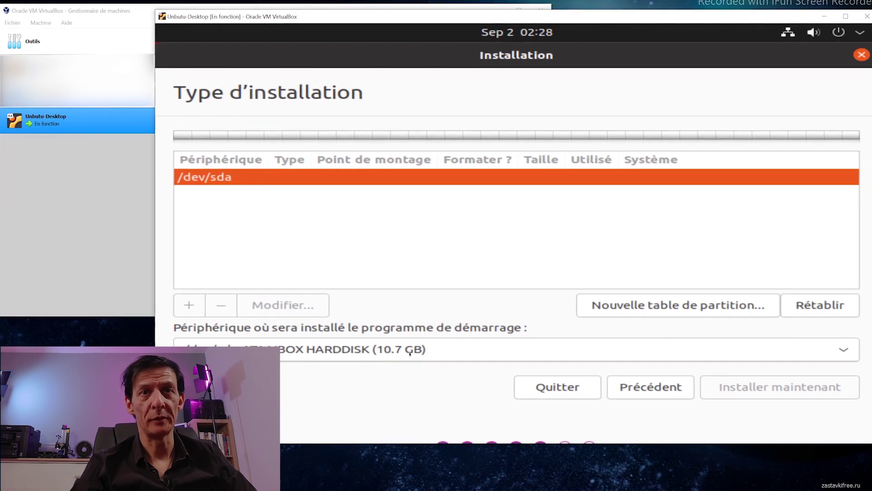
{"action": "left_click", "coordinate": [644, 388]}
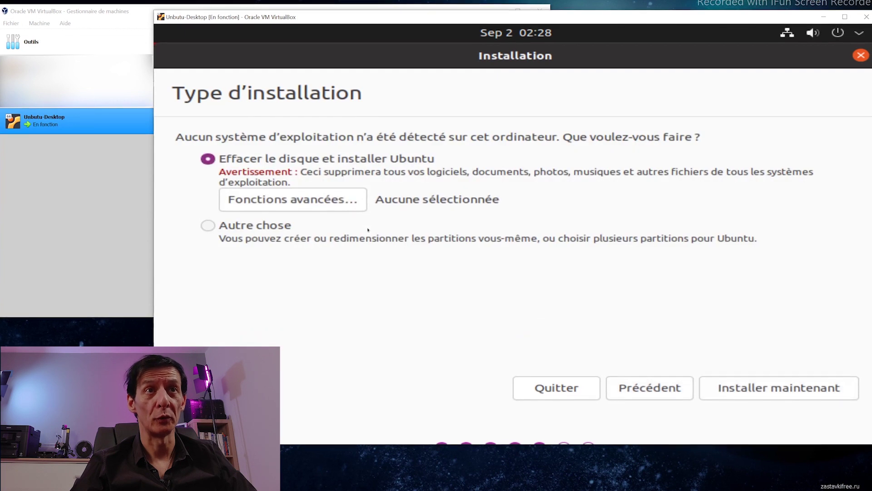
Step: Install Ubuntu with the whole disk erased, accept the partition changes and keep Paris as the location
{"action": "left_click", "coordinate": [730, 392]}
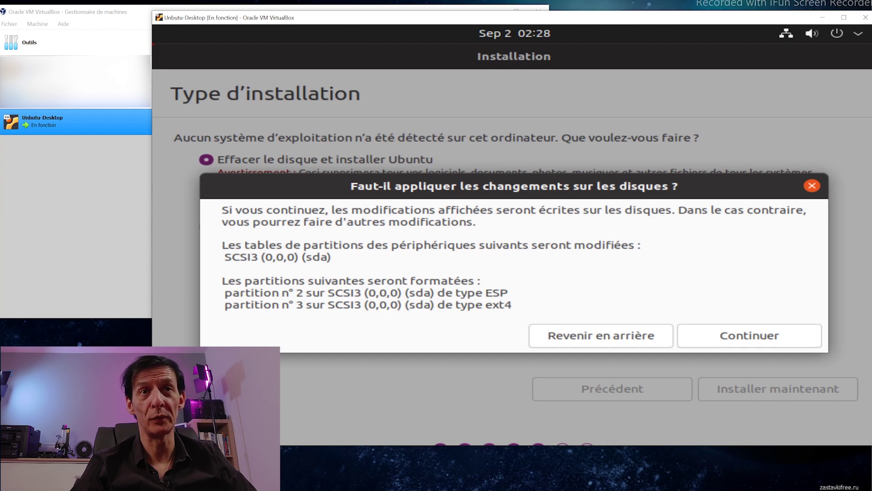
{"action": "left_click", "coordinate": [734, 338]}
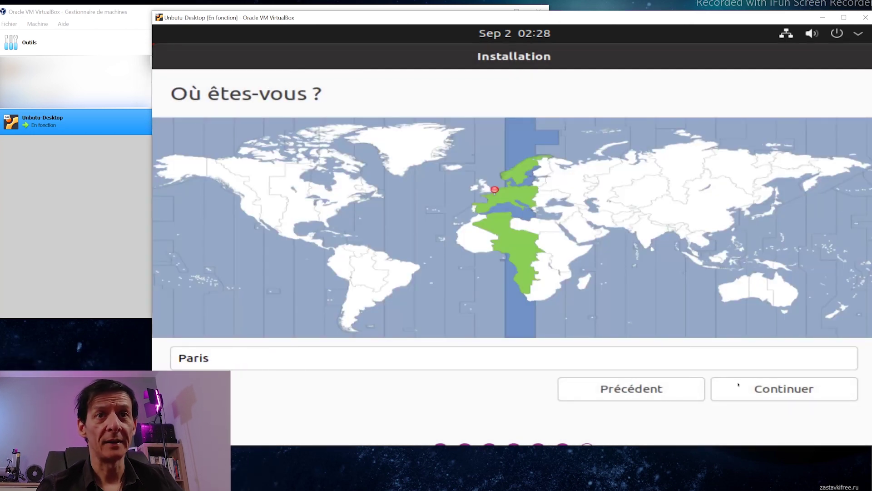
{"action": "left_click", "coordinate": [747, 390]}
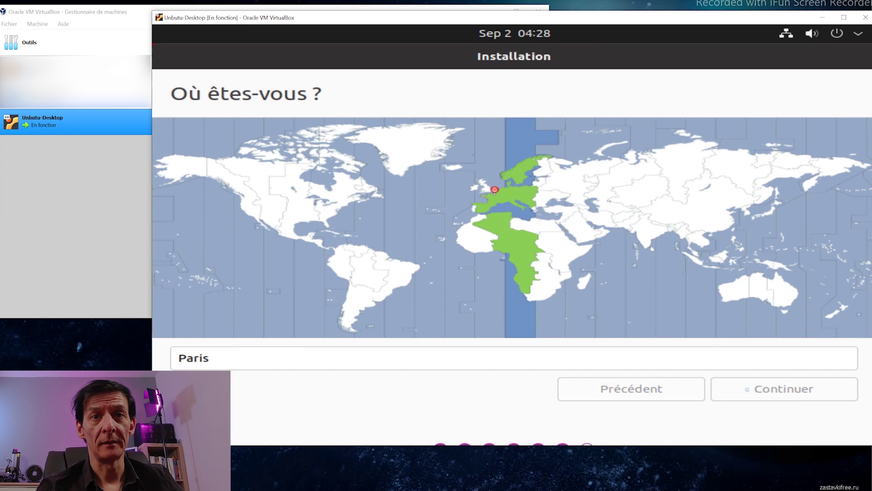
Step: Create the account named Yodacorp with yodacorp as the computer name, enter and confirm the account password, and proceed with the installation
{"action": "type", "text": "Yodacorp"}
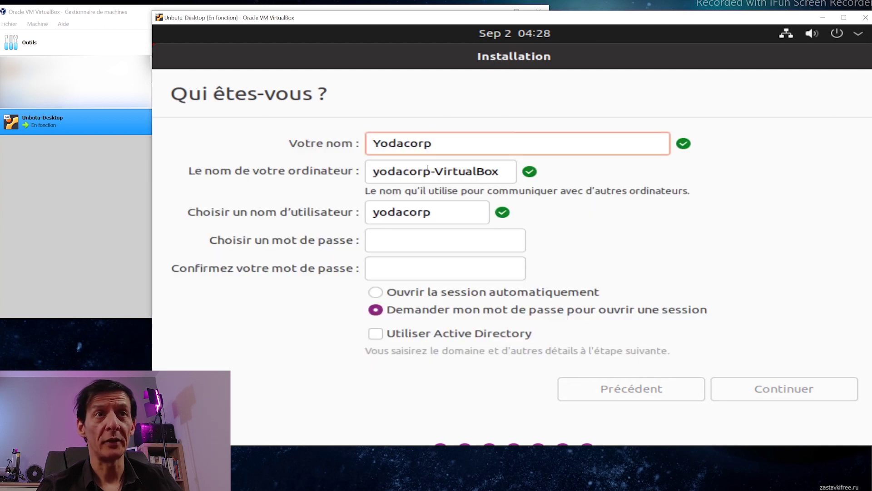
{"action": "left_click_drag", "start_coordinate": [502, 173], "coordinate": [431, 173]}
{"action": "key", "text": "BackSpace"}
{"action": "left_click", "coordinate": [429, 236]}
{"action": "type", "text": "******"}
{"action": "key", "text": "Tab"}
{"action": "type", "text": "******"}
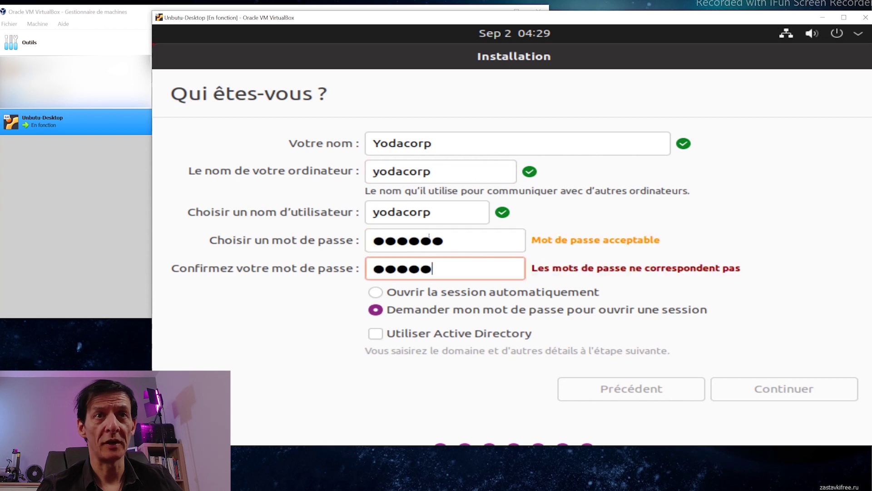
{"action": "left_click", "coordinate": [726, 388]}
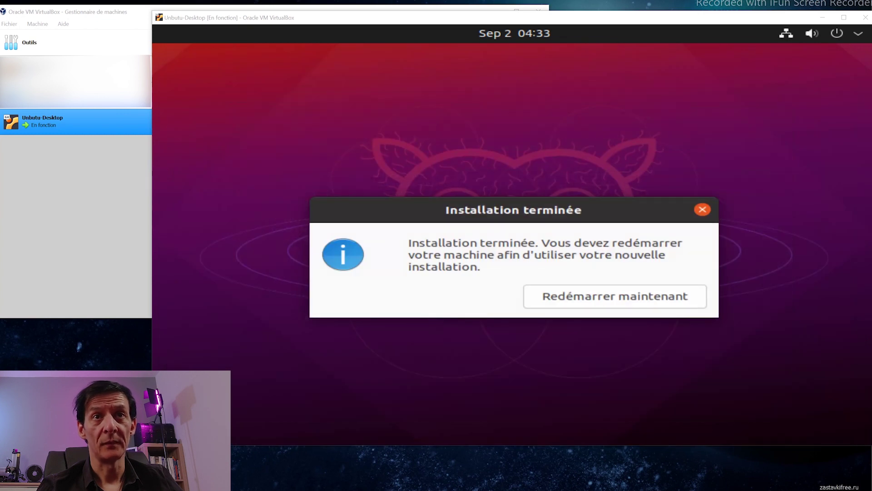
Step: Restart the machine after the installation and log in to the new Ubuntu account by entering the account password
{"action": "left_click", "coordinate": [645, 295]}
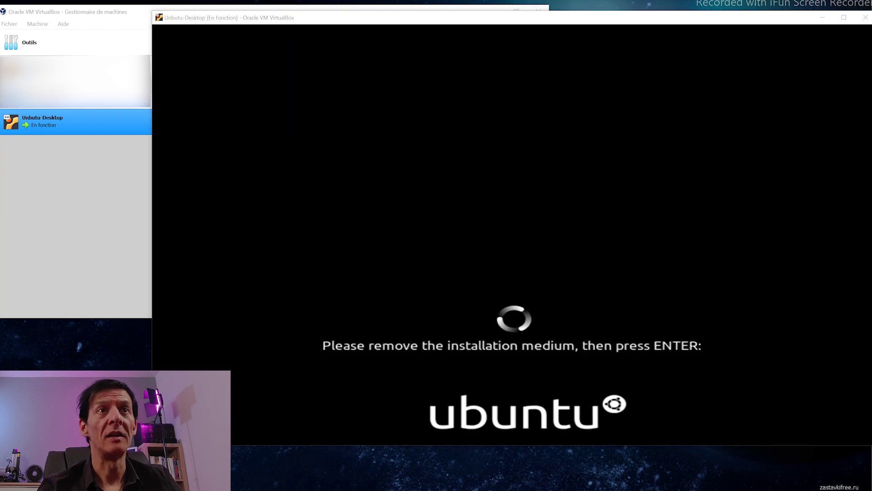
{"action": "double_click", "coordinate": [140, 131]}
{"action": "key", "text": "Return"}
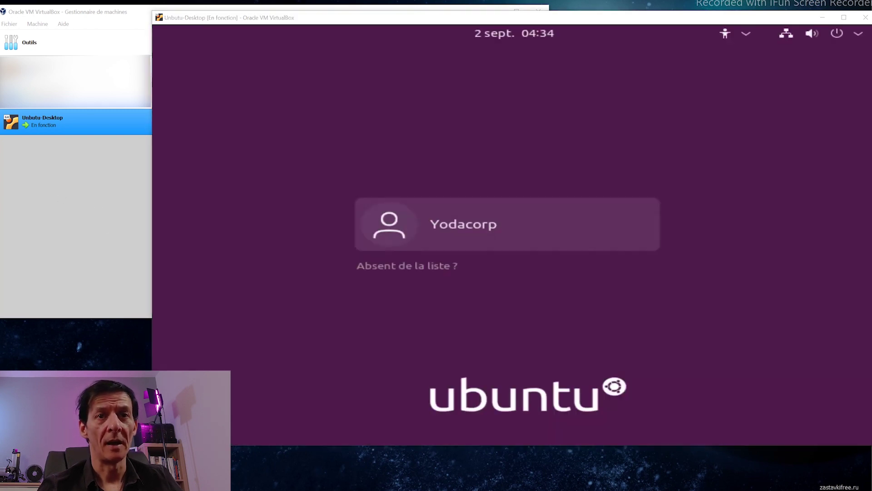
{"action": "left_click", "coordinate": [413, 230]}
{"action": "type", "text": "••••••••"}
{"action": "key", "text": "Return"}
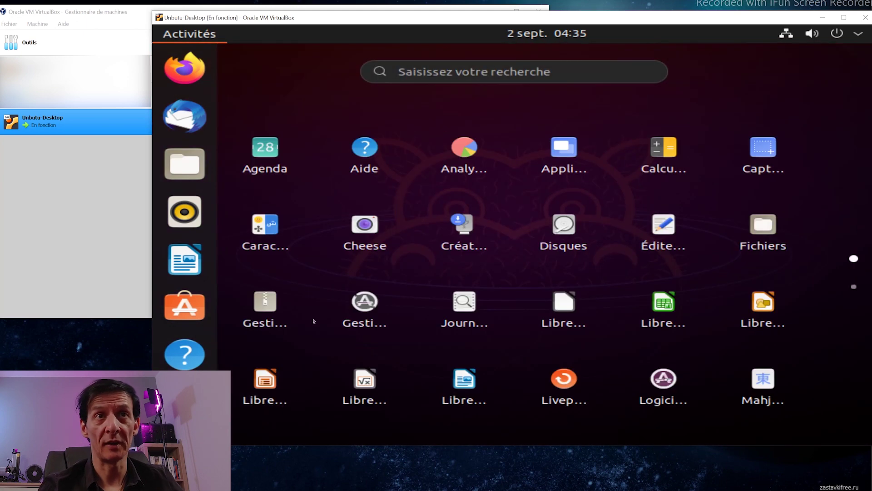
Step: Browse the second page of installed applications, the personal folder in Fichiers and the system power menu
{"action": "left_click", "coordinate": [854, 286]}
{"action": "left_click", "coordinate": [565, 305]}
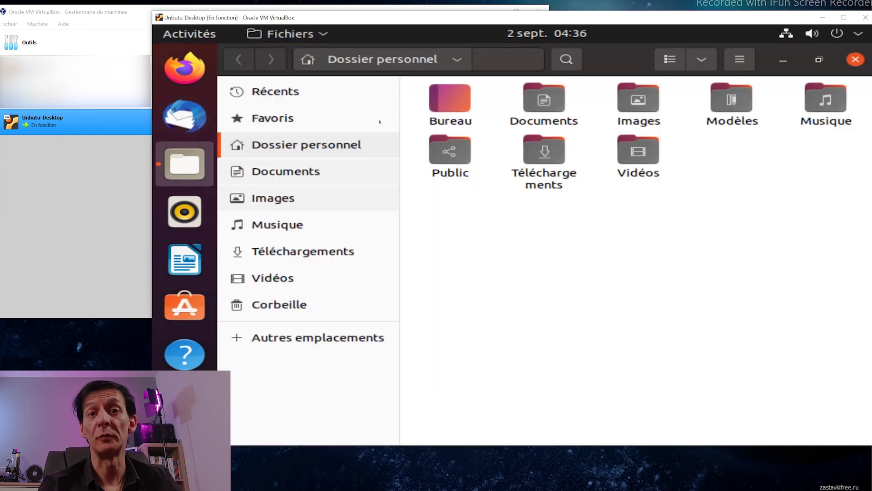
{"action": "left_click", "coordinate": [837, 33]}
{"action": "left_click", "coordinate": [838, 33]}
Step: Install the available system updates, checking their installation details, and postpone the restart
{"action": "left_click", "coordinate": [741, 214]}
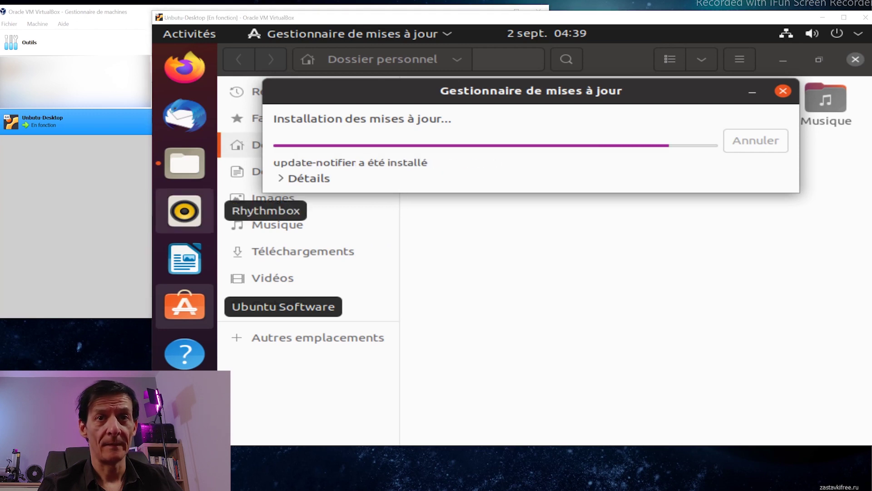
{"action": "left_click", "coordinate": [302, 178]}
{"action": "double_click", "coordinate": [707, 91]}
{"action": "left_click_drag", "start_coordinate": [221, 47], "coordinate": [251, 107]}
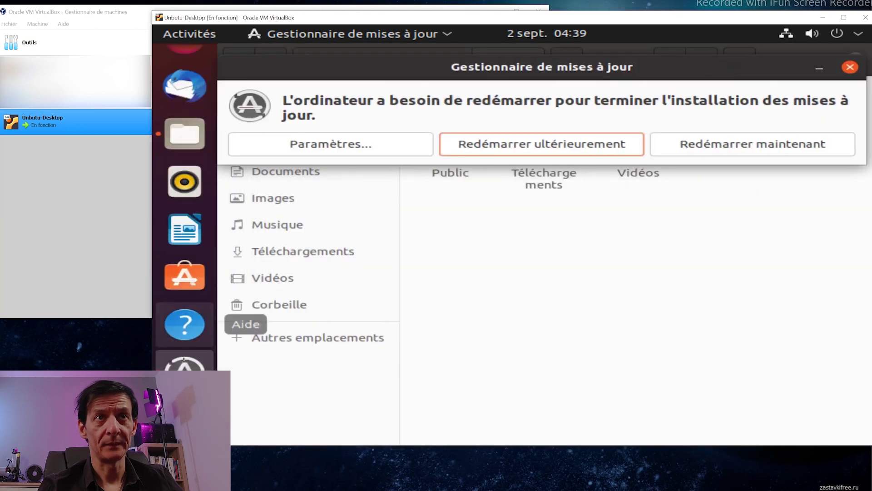
{"action": "left_click", "coordinate": [541, 144]}
Step: Look at the Images folder in Fichiers and the monthly calendar in Agenda, closing each application
{"action": "left_click", "coordinate": [273, 198]}
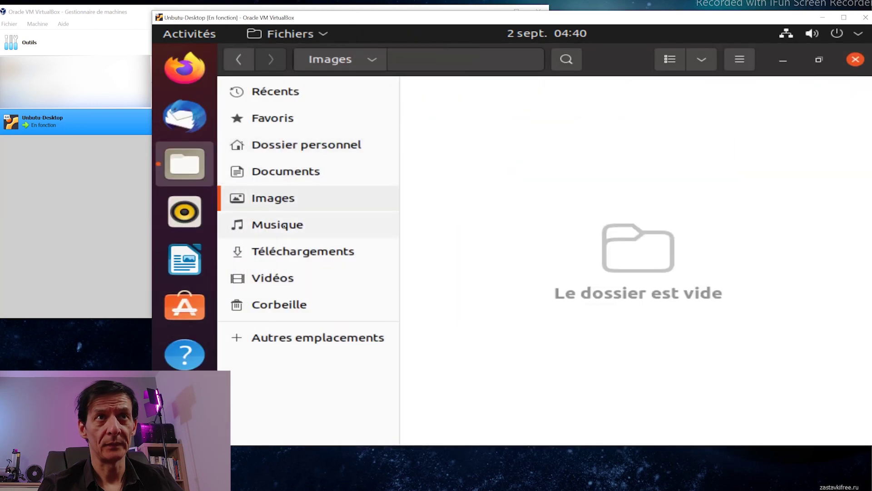
{"action": "key", "text": "ctrl+w"}
{"action": "key", "text": "super"}
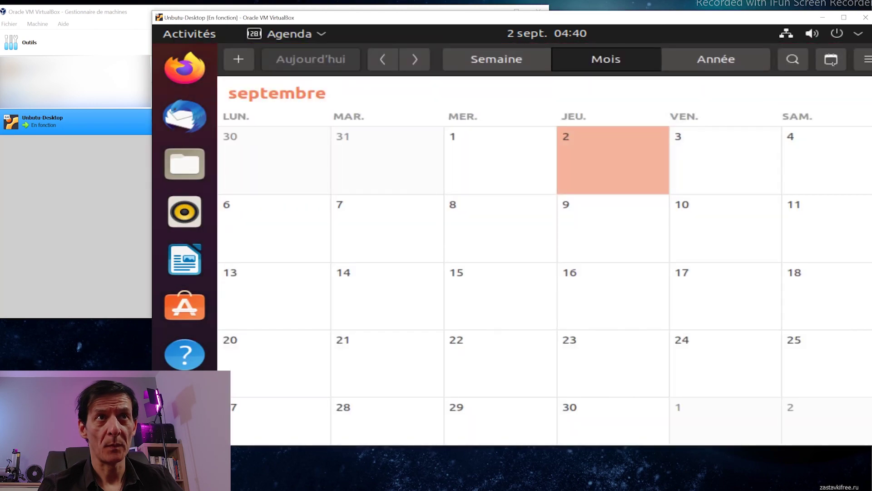
{"action": "left_click", "coordinate": [866, 59]}
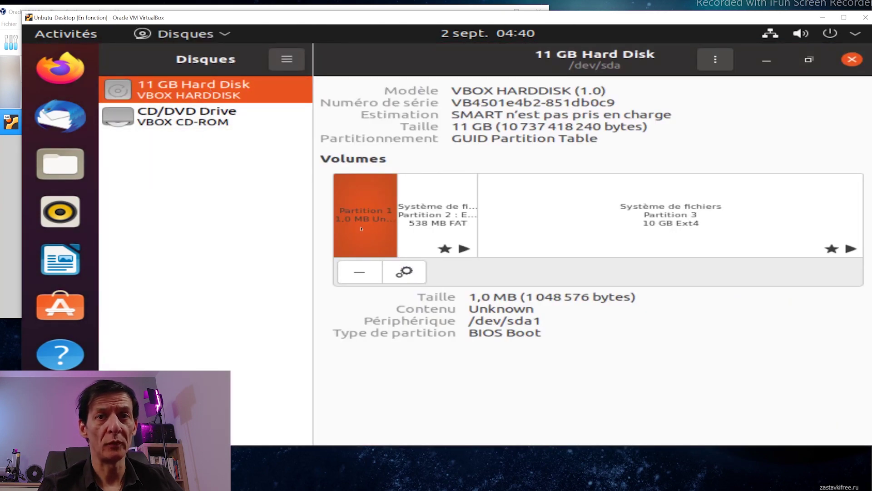
Step: Inspect the details of partitions 2 and 3 on the 11 GB hard disk in Disques
{"action": "left_click", "coordinate": [437, 223]}
{"action": "left_click", "coordinate": [584, 216]}
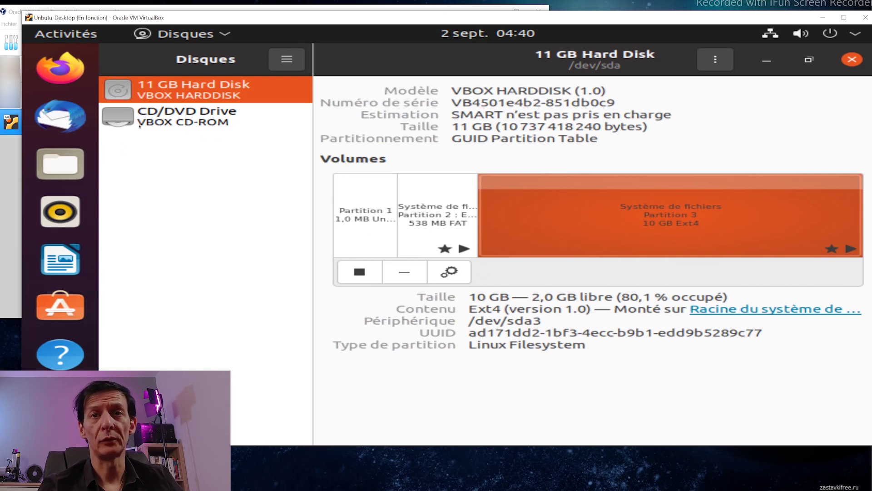
Step: Inspect the details of the CD/DVD drive in Disques and close the application
{"action": "left_click", "coordinate": [161, 120]}
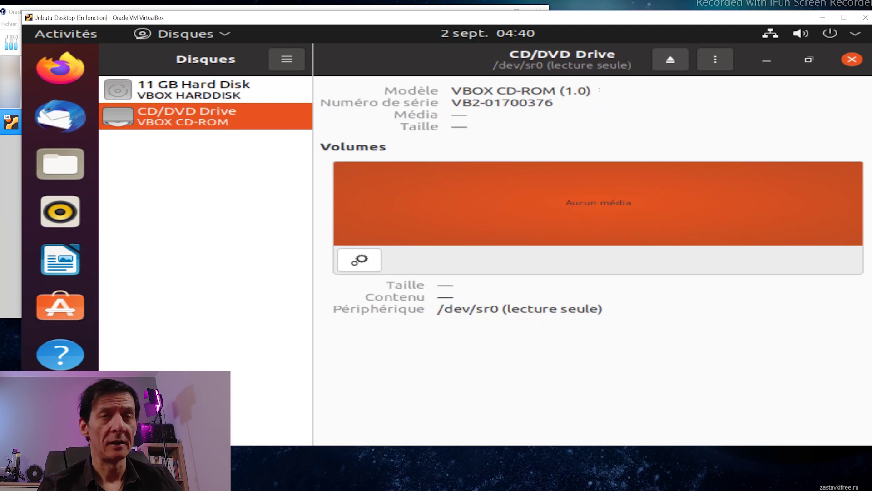
{"action": "left_click", "coordinate": [852, 60]}
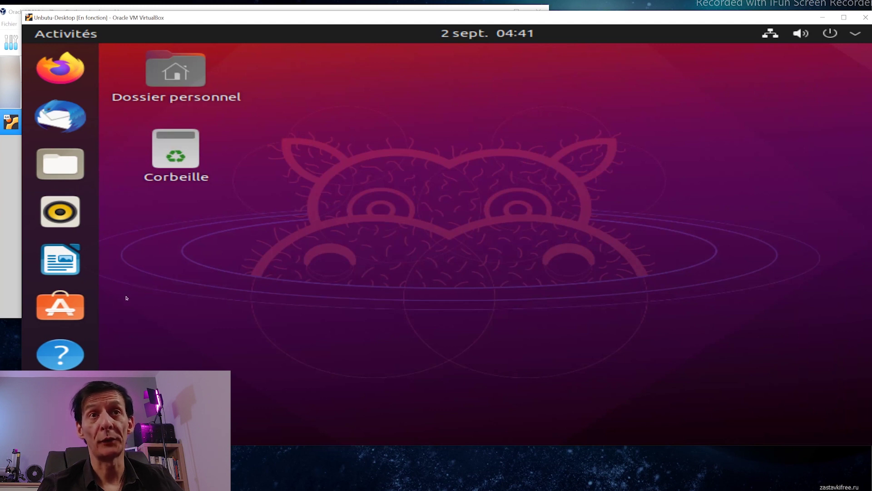
Step: Search the Ubuntu activities overview for "ssh", for "puty", and again for "ssh"
{"action": "left_click", "coordinate": [74, 36]}
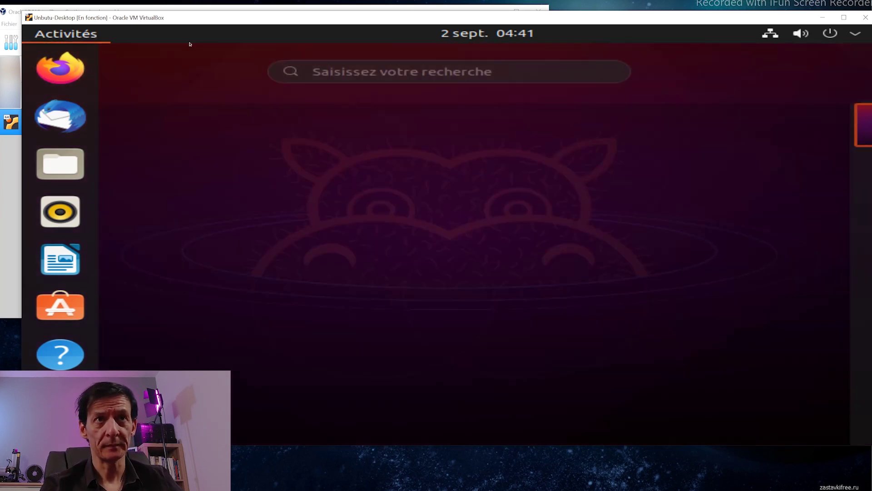
{"action": "left_click", "coordinate": [371, 71]}
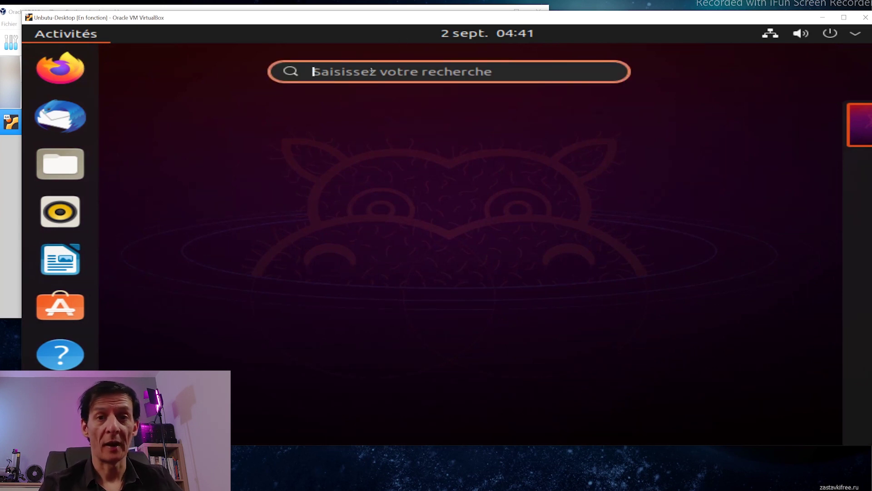
{"action": "type", "text": "sshl"}
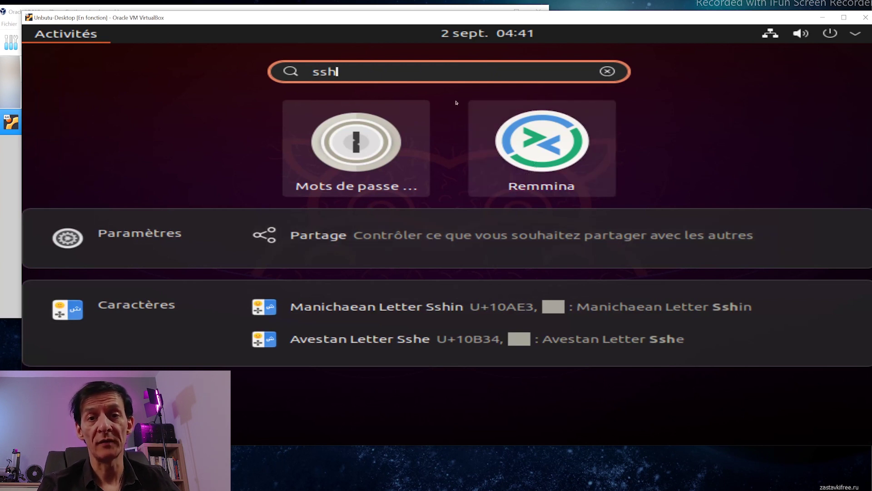
{"action": "double_click", "coordinate": [361, 70]}
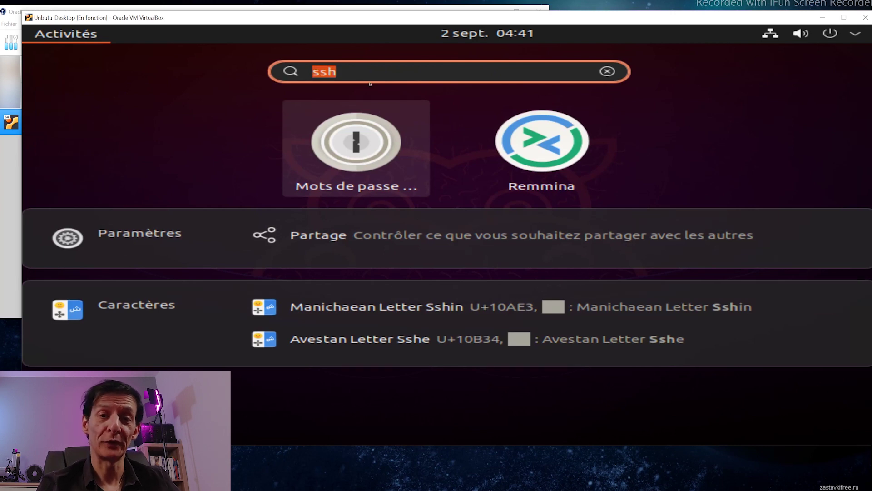
{"action": "type", "text": "pl"}
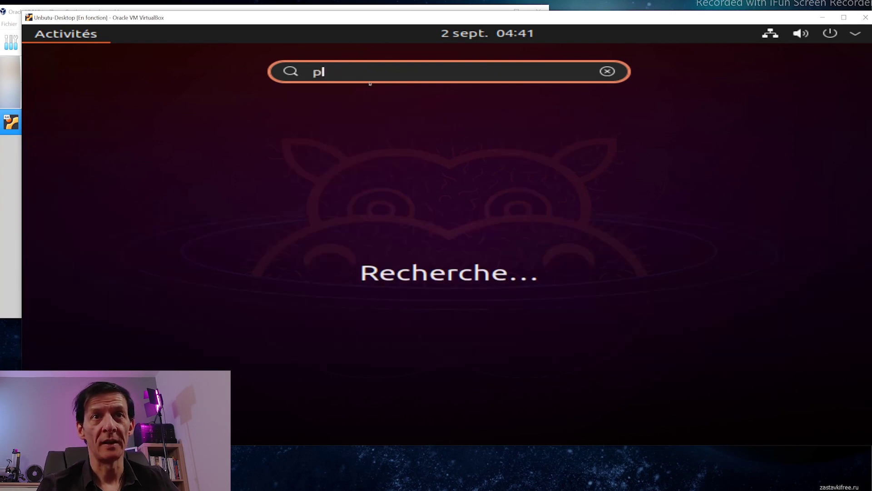
{"action": "type", "text": "uty"}
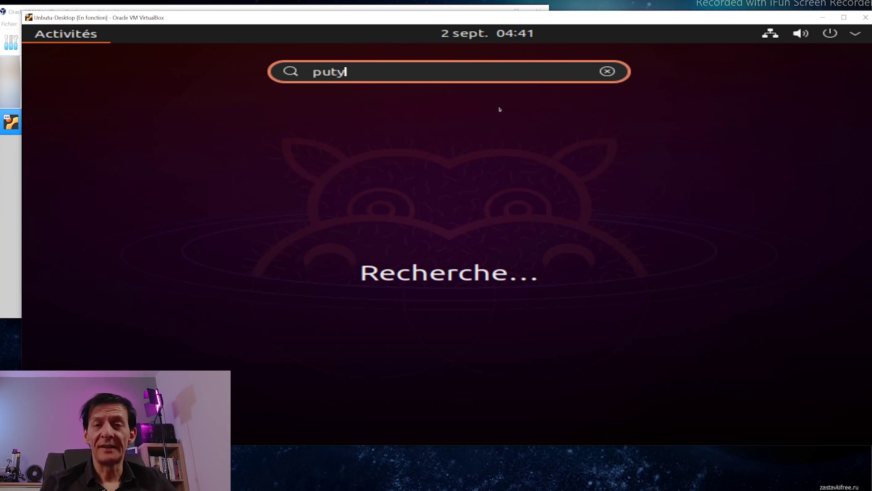
{"action": "double_click", "coordinate": [495, 74]}
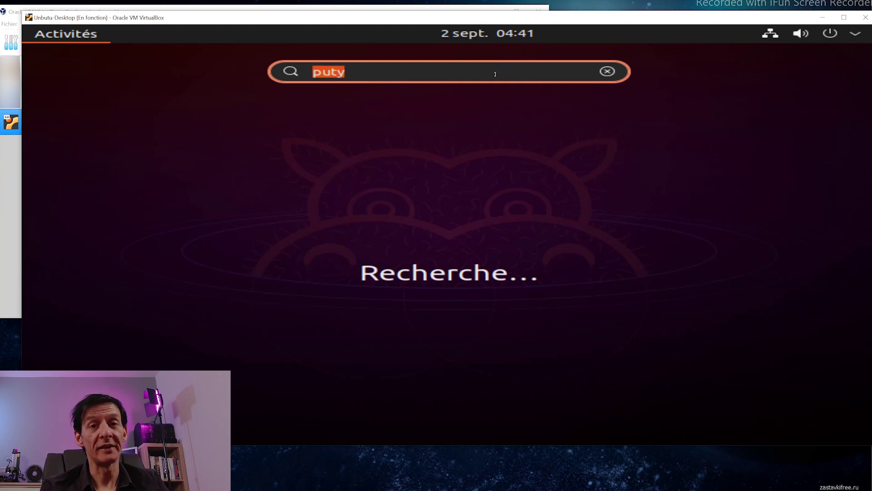
{"action": "type", "text": "ssh"}
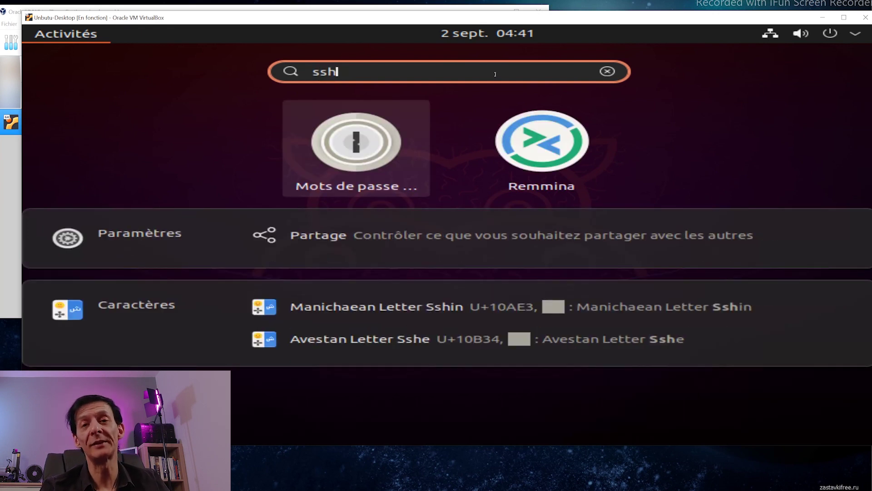